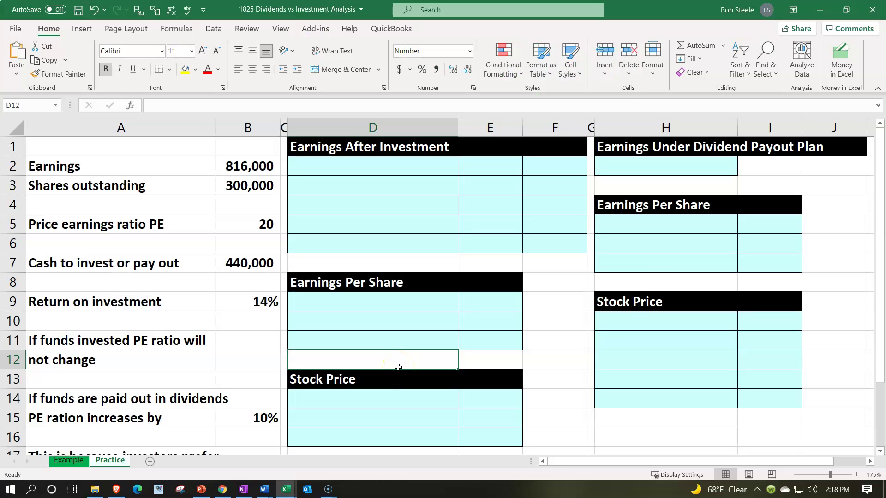
{"action": "left_click", "coordinate": [105, 462]}
{"action": "left_click", "coordinate": [85, 463]}
{"action": "left_click", "coordinate": [170, 362]}
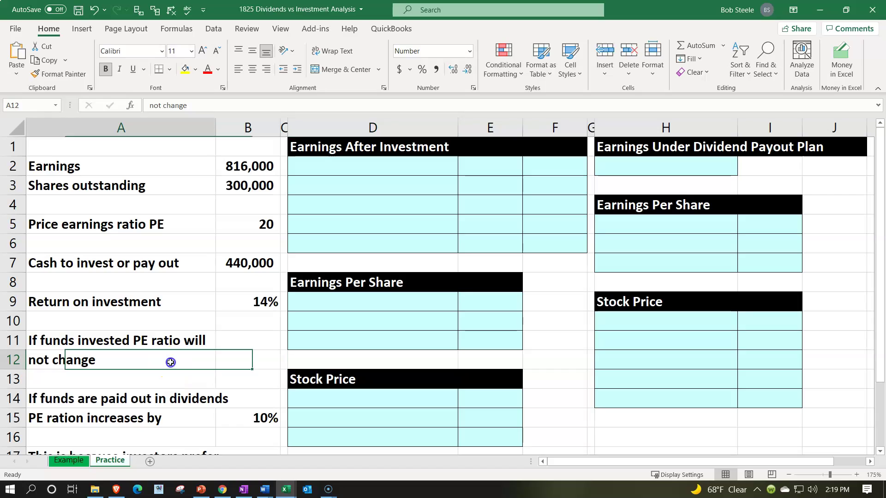
{"action": "left_click", "coordinate": [336, 333]}
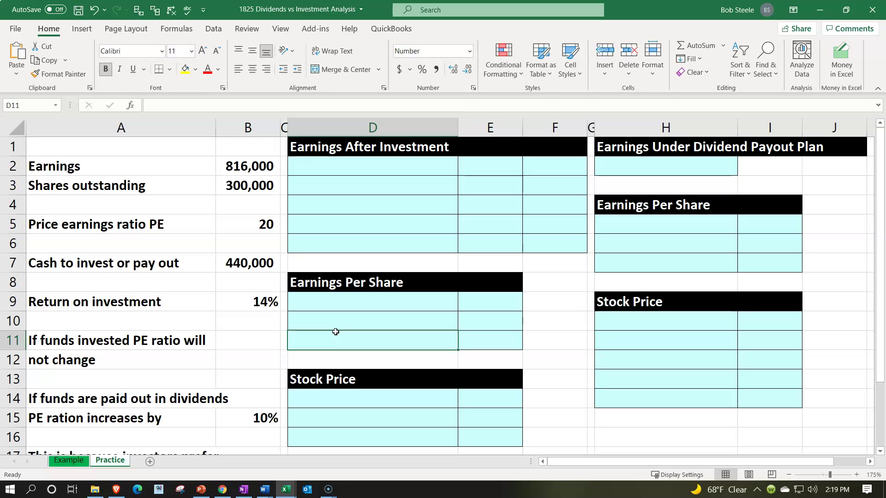
{"action": "left_click", "coordinate": [356, 383]}
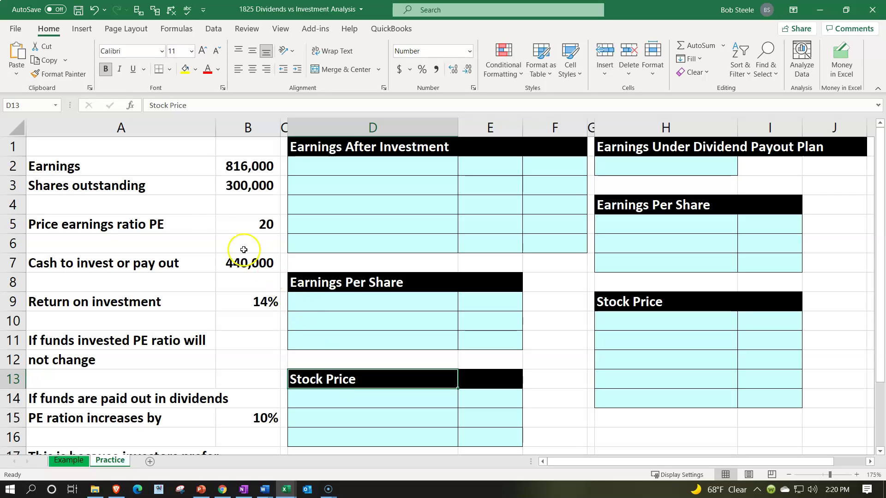
Review the assumptions in columns A and B, from the price earnings ratio through the investment and dividend payout notes
{"action": "left_click", "coordinate": [168, 206]}
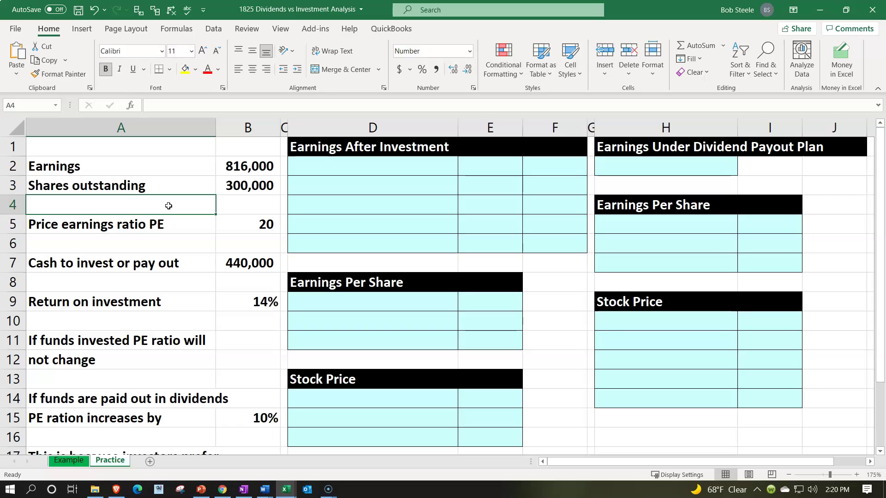
{"action": "key", "text": "Right"}
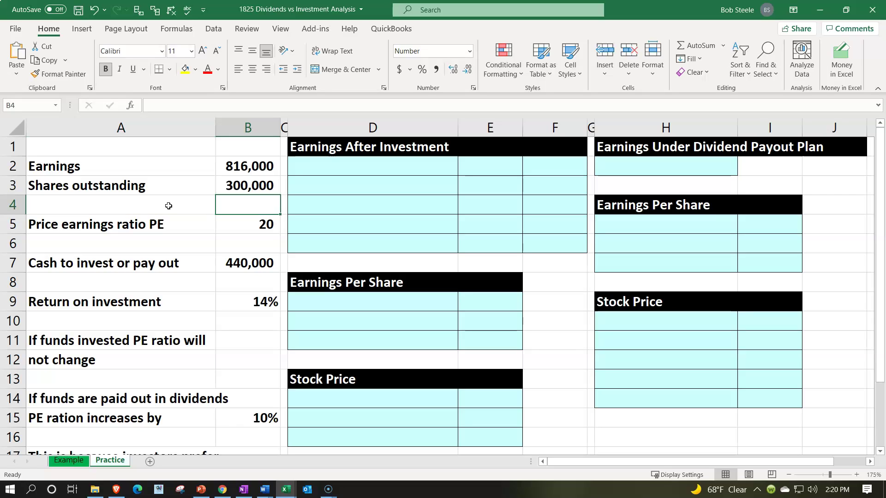
{"action": "key", "text": "Down"}
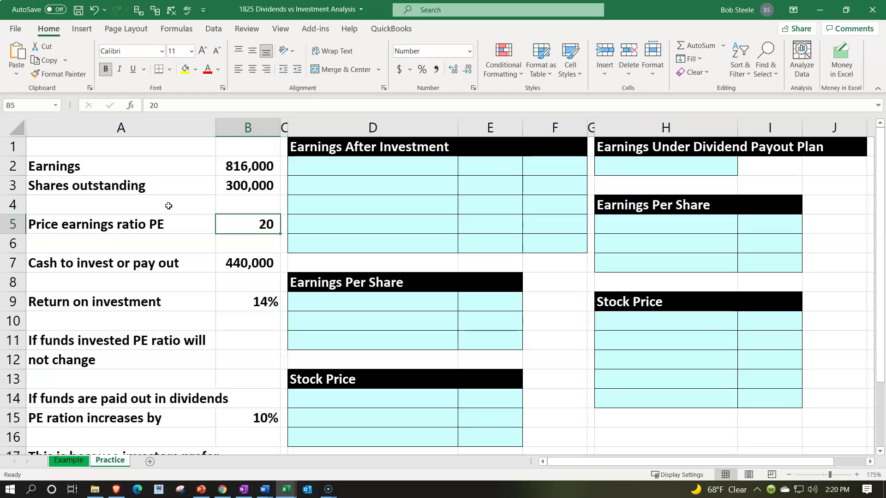
{"action": "key", "text": "Down"}
{"action": "key", "text": "Left"}
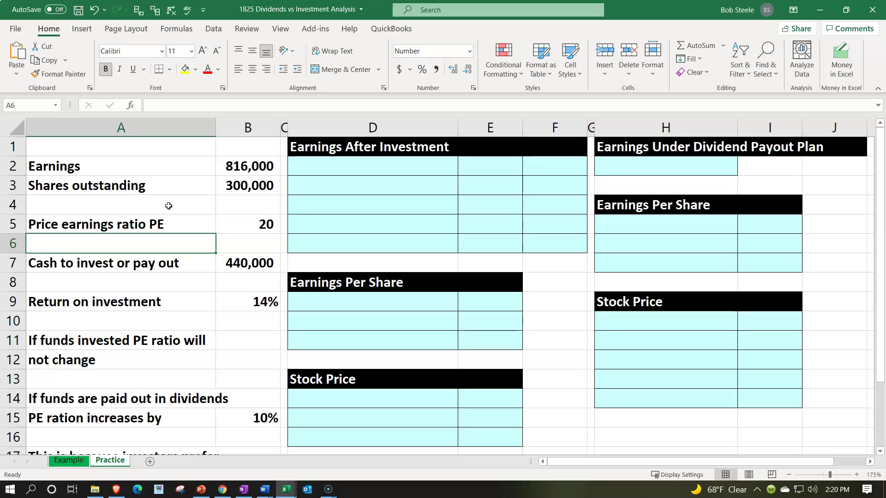
{"action": "key", "text": "Down"}
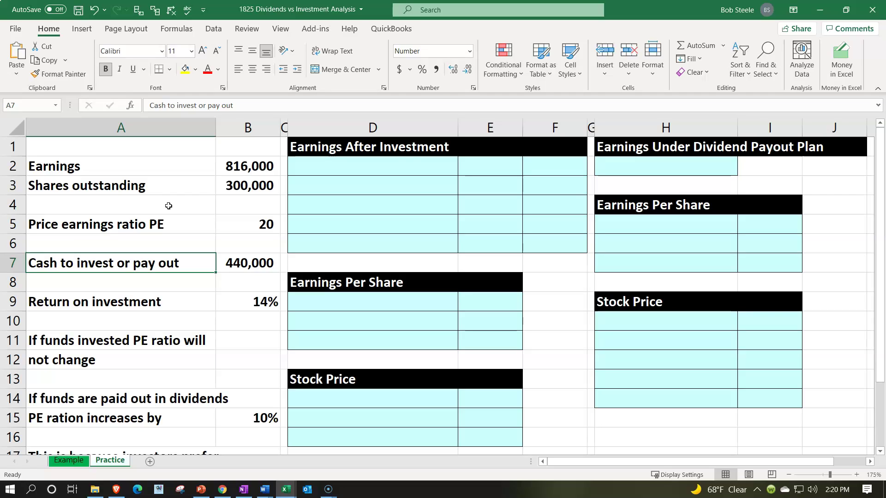
{"action": "key", "text": "Down"}
{"action": "key", "text": "Down"}
{"action": "key", "text": "Right"}
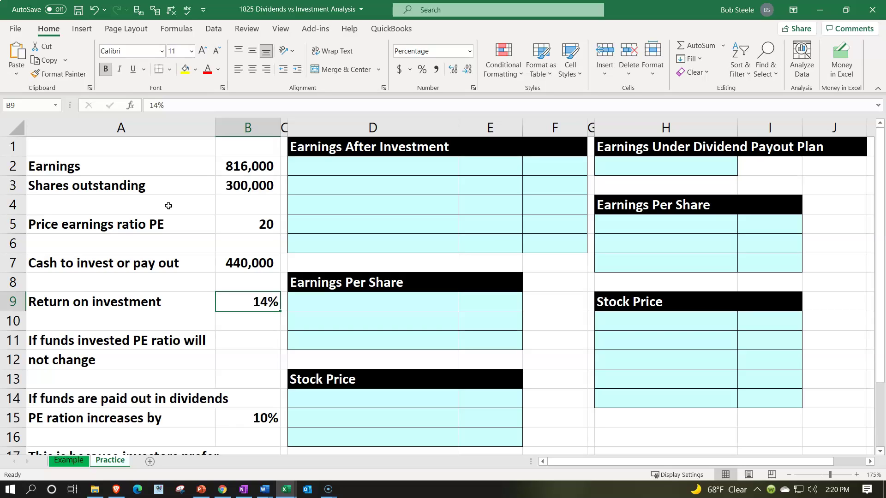
{"action": "key", "text": "Down"}
{"action": "key", "text": "Down"}
{"action": "key", "text": "Left"}
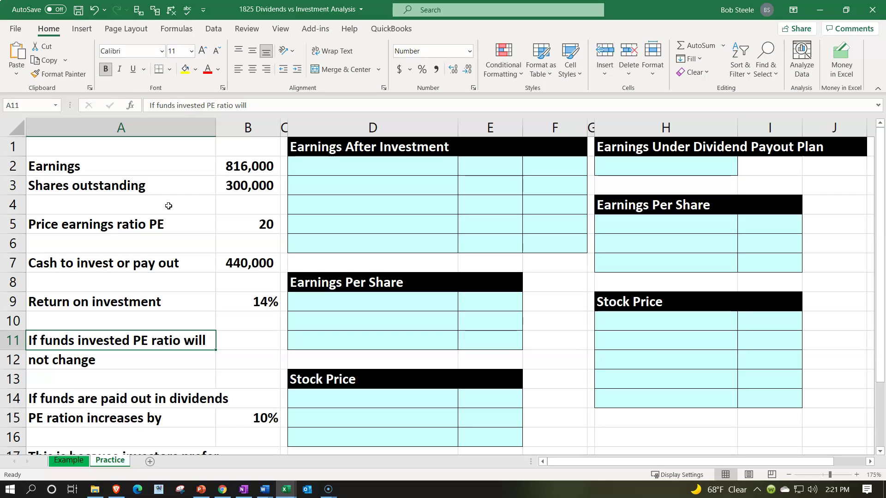
{"action": "key", "text": "Down"}
{"action": "key", "text": "Down"}
{"action": "key", "text": "Down"}
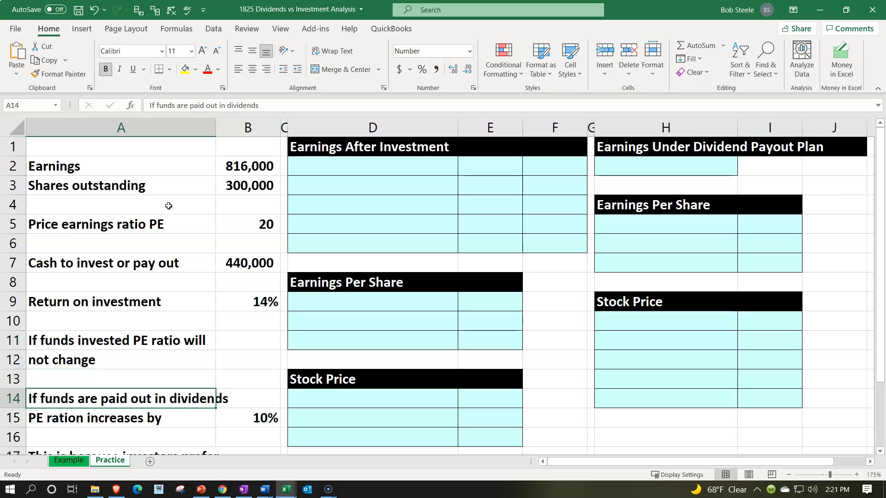
{"action": "left_click", "coordinate": [184, 360]}
{"action": "scroll", "coordinate": [184, 360], "scroll_direction": "down", "scroll_amount": 2}
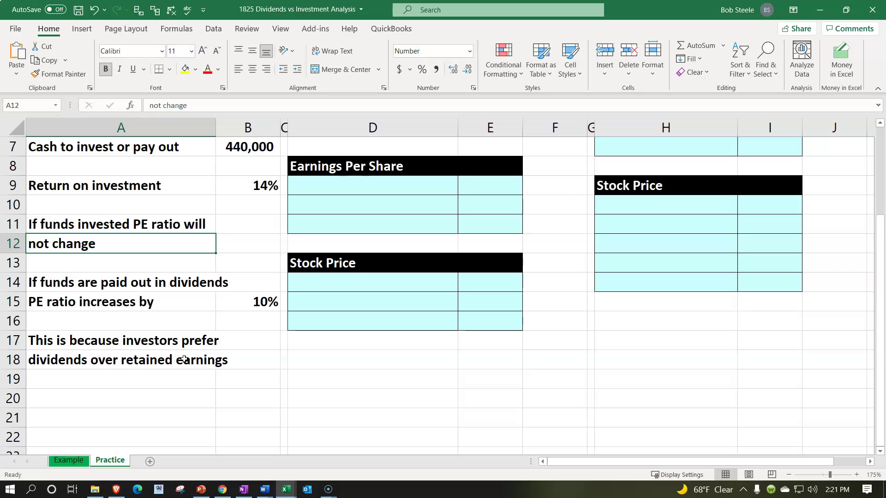
{"action": "scroll", "coordinate": [185, 360], "scroll_direction": "up", "scroll_amount": 2}
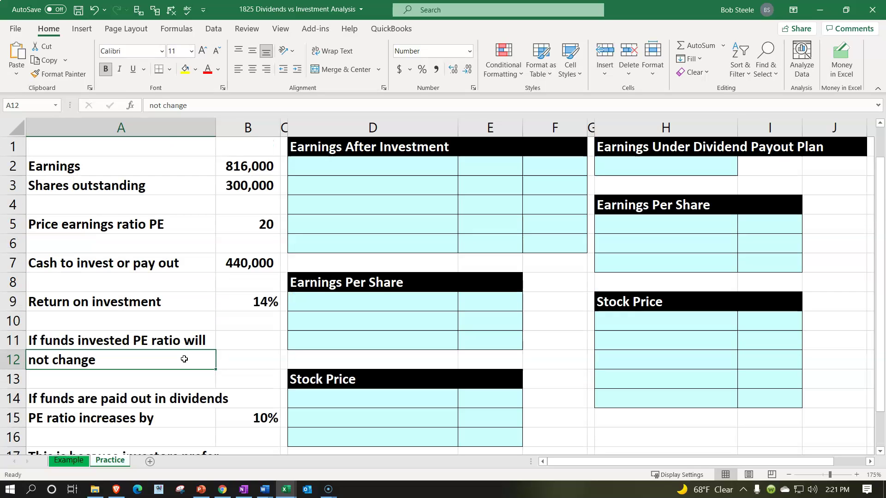
{"action": "key", "text": "Right"}
{"action": "key", "text": "Right"}
{"action": "key", "text": "Right"}
{"action": "key", "text": "Down"}
{"action": "key", "text": "Down"}
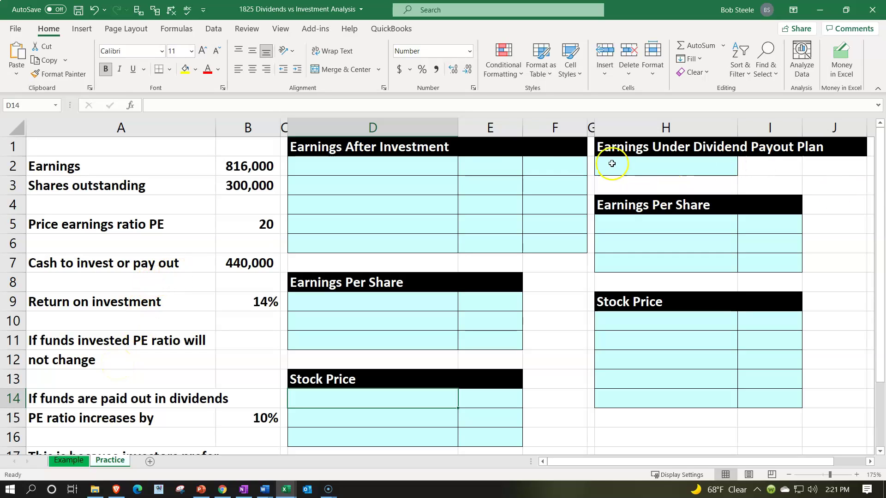
Label D2 "Starting earnings" and link F2 to the Earnings figure with =B2
{"action": "left_click", "coordinate": [383, 169]}
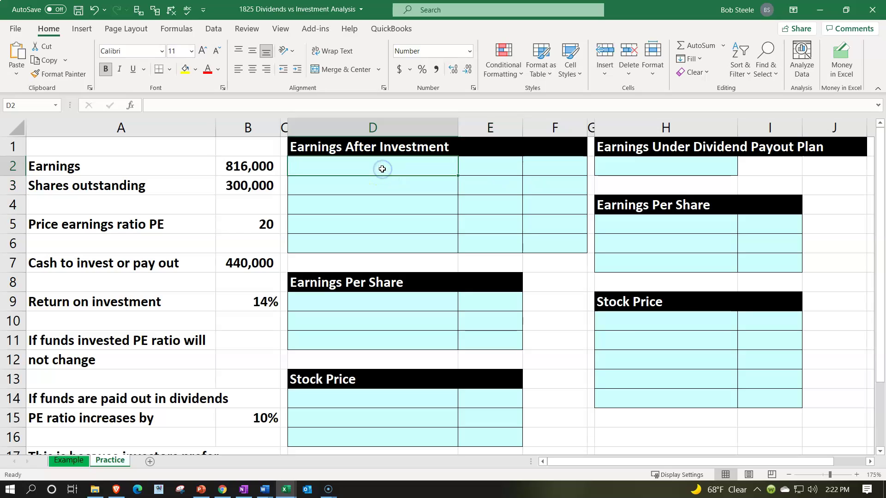
{"action": "type", "text": "S"}
{"action": "key", "text": "BackSpace"}
{"action": "type", "text": "S"}
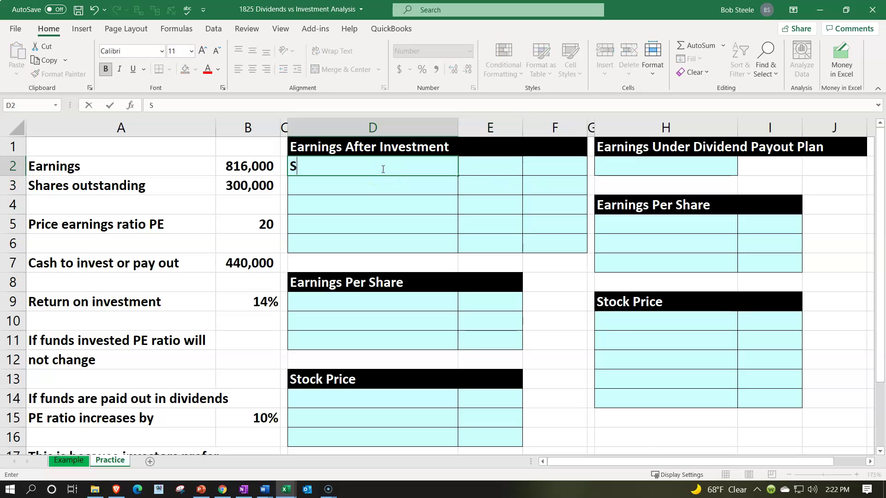
{"action": "type", "text": "tarting earnings"}
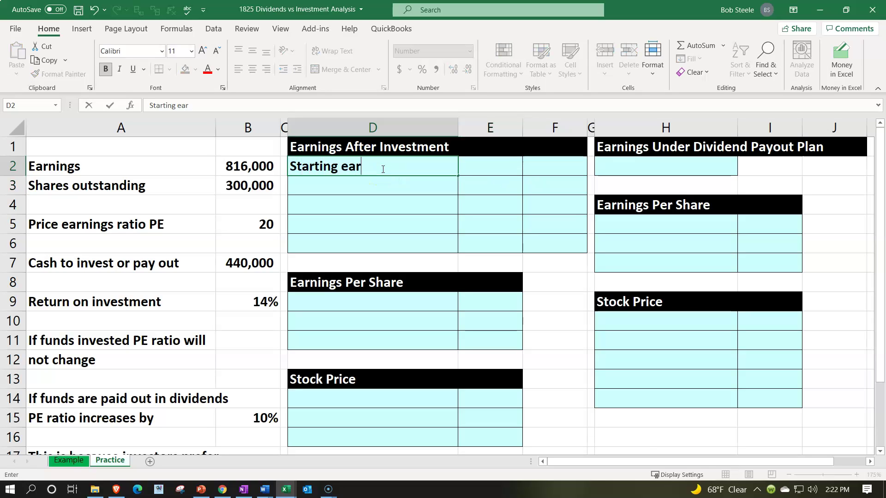
{"action": "key", "text": "Tab"}
{"action": "key", "text": "Tab"}
{"action": "type", "text": "="}
{"action": "key", "text": "Left"}
{"action": "key", "text": "Left"}
{"action": "key", "text": "Left"}
{"action": "key", "text": "Left"}
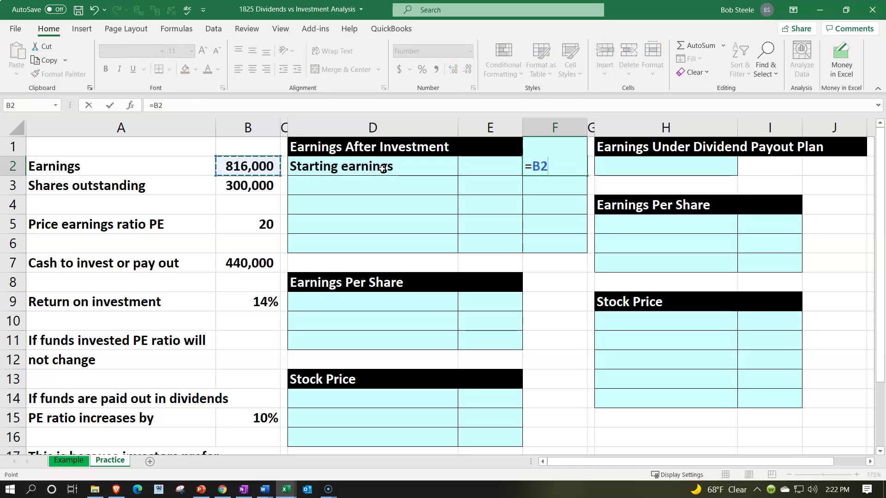
{"action": "key", "text": "Return"}
Label D3 "Cash invested" and link E3 to the cash to invest or pay out with =B7
{"action": "type", "text": "Cash inve"}
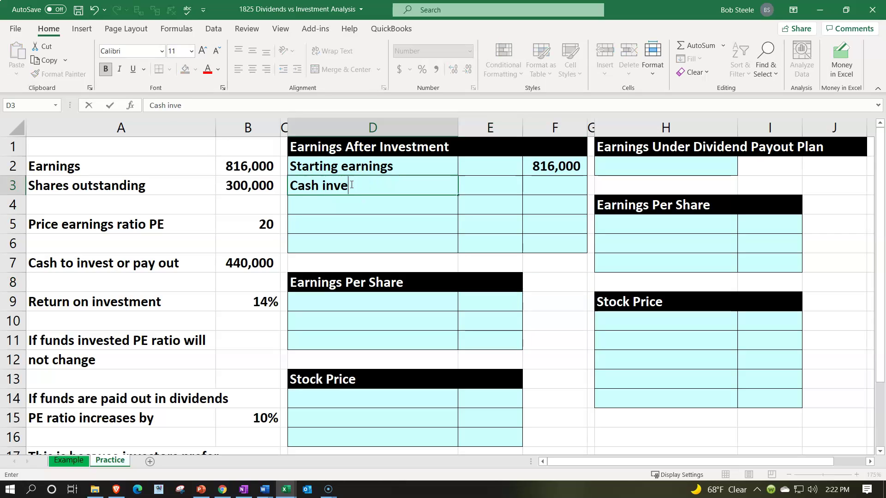
{"action": "type", "text": "sted"}
{"action": "key", "text": "Tab"}
{"action": "type", "text": "="}
{"action": "key", "text": "Down"}
{"action": "key", "text": "Down"}
{"action": "key", "text": "Down"}
{"action": "key", "text": "Left"}
{"action": "key", "text": "Left"}
{"action": "key", "text": "Left"}
{"action": "key", "text": "Down"}
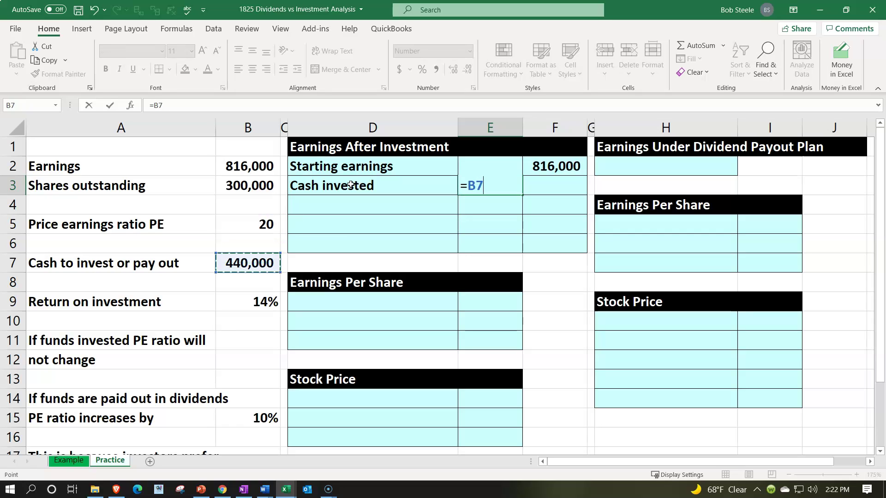
{"action": "key", "text": "Return"}
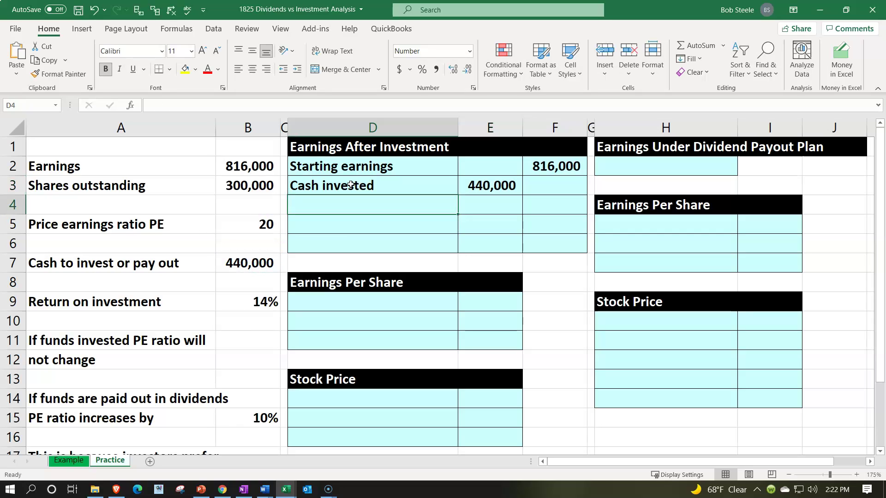
Label D4 "Return on investment" and link E4 to the given return rate with =B9
{"action": "type", "text": "Return on investments"}
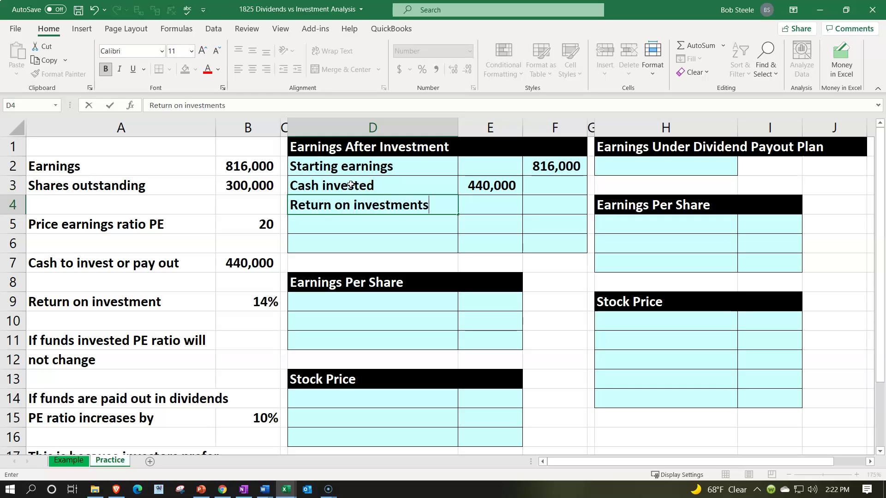
{"action": "key", "text": "BackSpace"}
{"action": "key", "text": "Tab"}
{"action": "type", "text": "="}
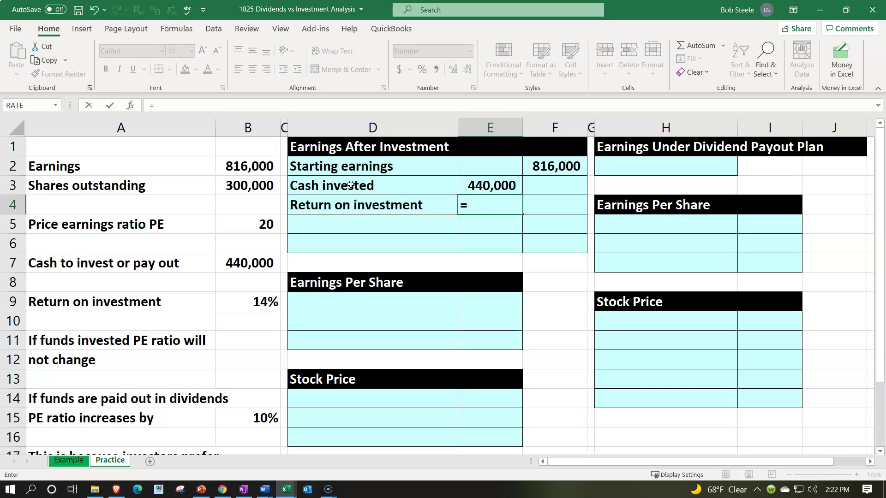
{"action": "key", "text": "Down"}
{"action": "key", "text": "Down"}
{"action": "key", "text": "Down"}
{"action": "key", "text": "Down"}
{"action": "key", "text": "Left"}
{"action": "key", "text": "Left"}
{"action": "key", "text": "Left"}
{"action": "key", "text": "Down"}
{"action": "key", "text": "Return"}
Format the return on investment in E4 as a percentage and underline it
{"action": "key", "text": "Up"}
{"action": "key", "text": "Right"}
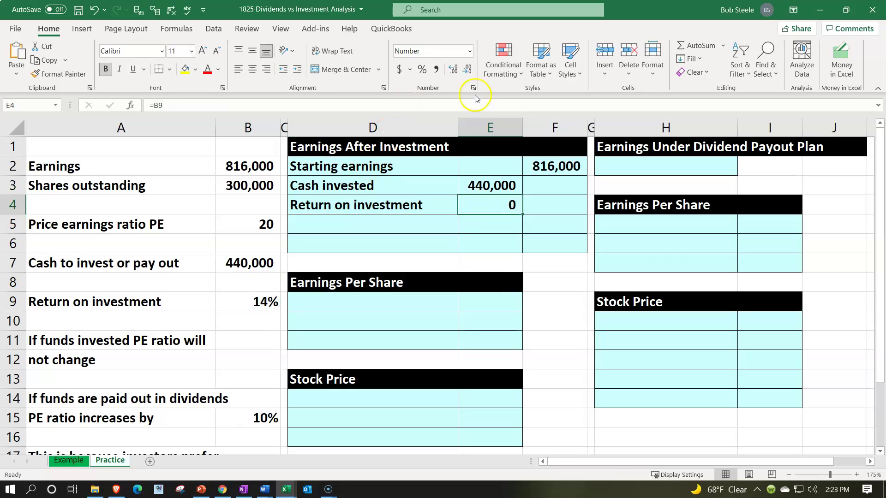
{"action": "left_click", "coordinate": [422, 69]}
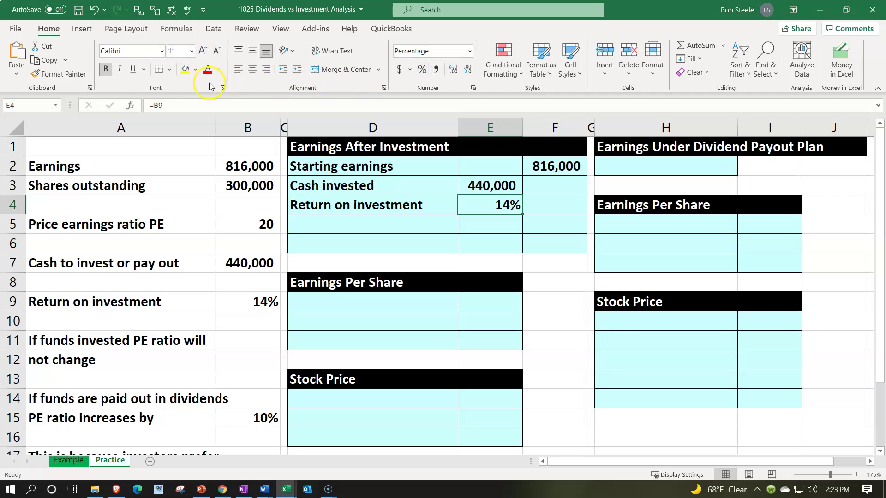
{"action": "left_click", "coordinate": [134, 70]}
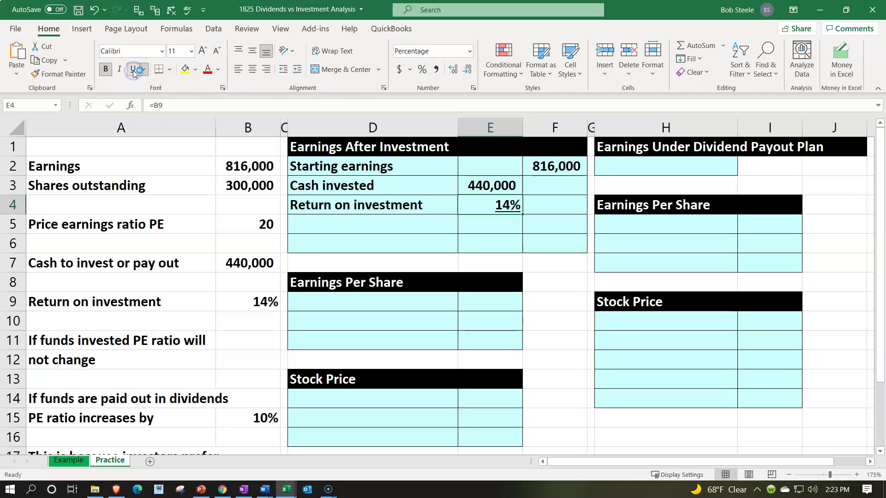
Label D5 "Added earnings" and calculate it in F5 as cash invested times return with =E3*E4
{"action": "left_click", "coordinate": [370, 220]}
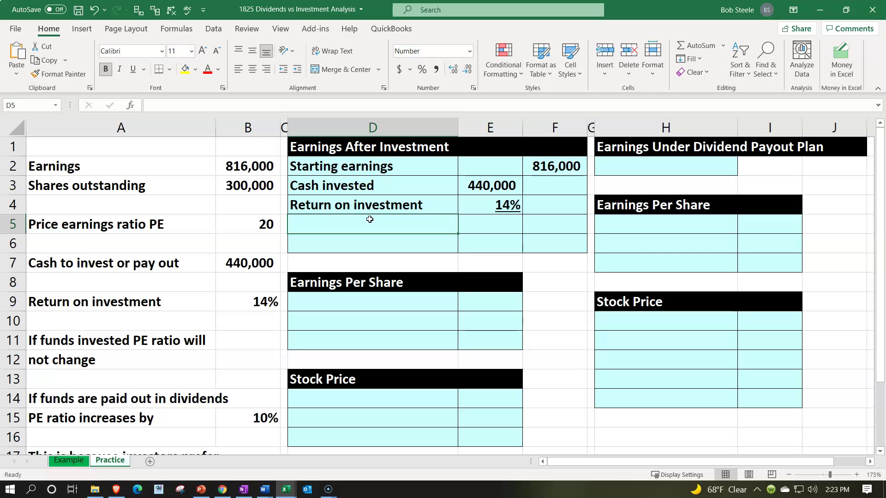
{"action": "type", "text": "Ad"}
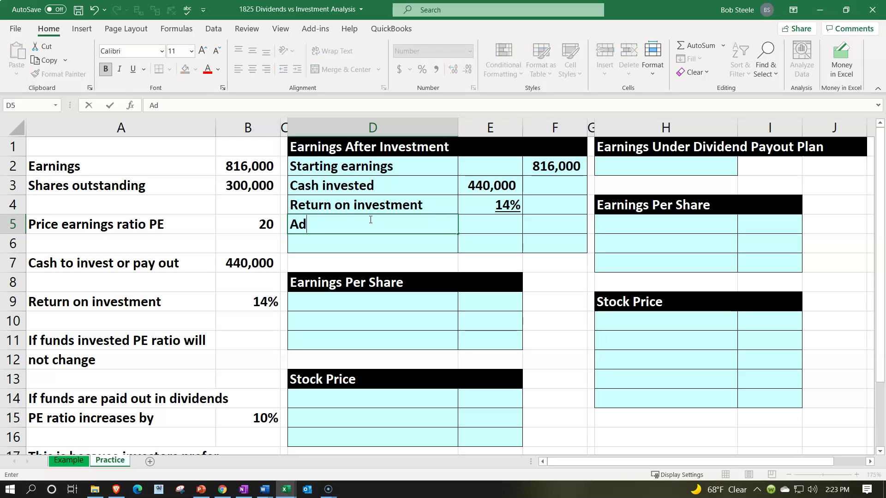
{"action": "type", "text": "ded earnings"}
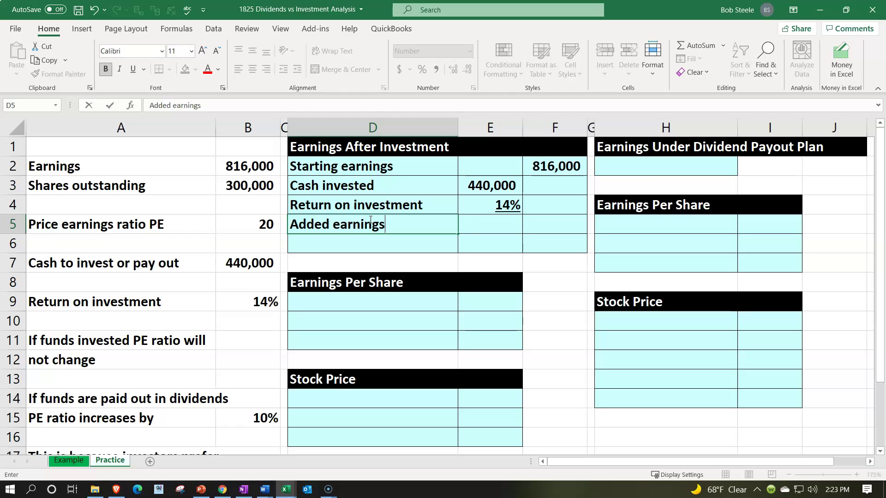
{"action": "key", "text": "Tab"}
{"action": "key", "text": "Tab"}
{"action": "type", "text": "="}
{"action": "key", "text": "Left"}
{"action": "key", "text": "Up"}
{"action": "key", "text": "Up"}
{"action": "type", "text": "*"}
{"action": "key", "text": "Left"}
{"action": "key", "text": "Up"}
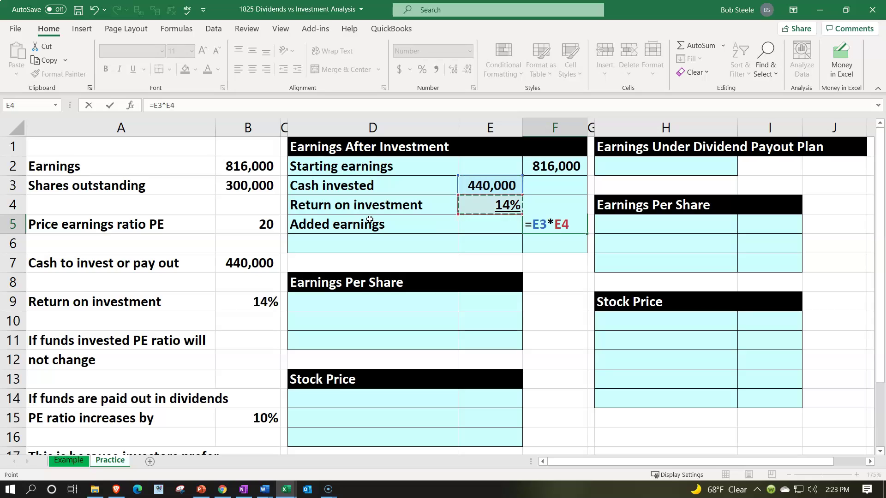
{"action": "key", "text": "Return"}
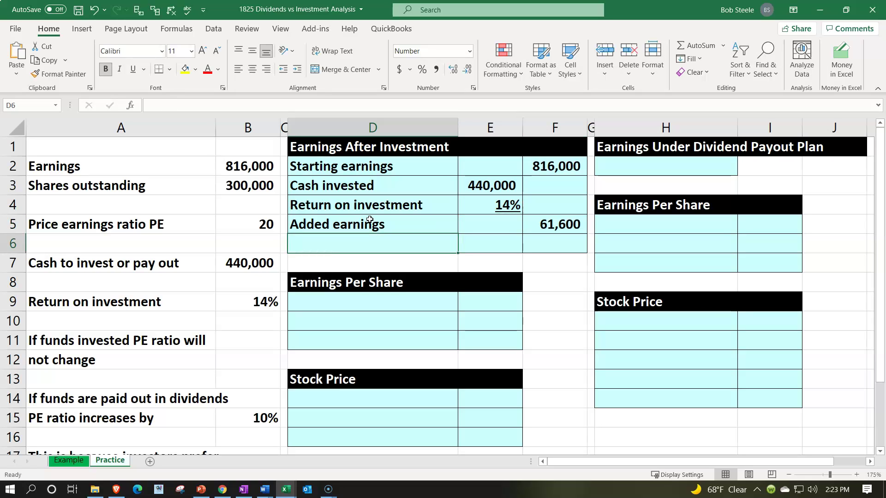
Label D6 "Earnings after investment" as the closing line of the Earnings After Investment table
{"action": "type", "text": "Earnings af"}
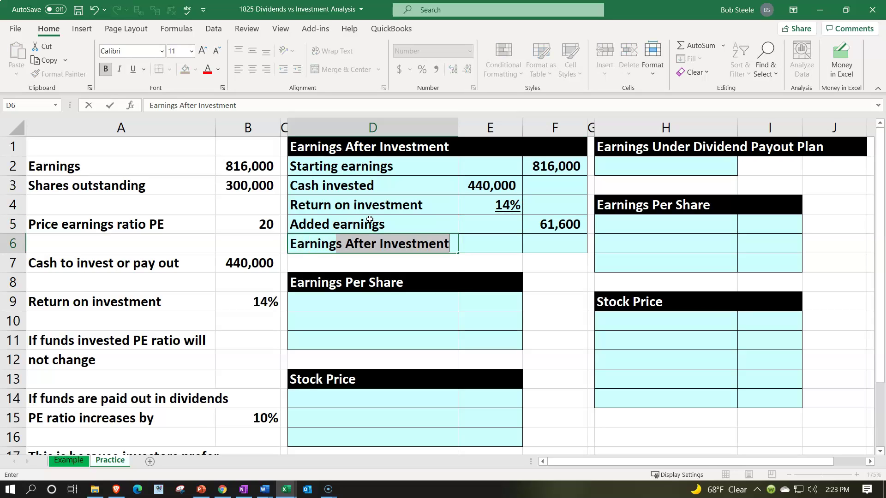
{"action": "type", "text": "ter investmetn"}
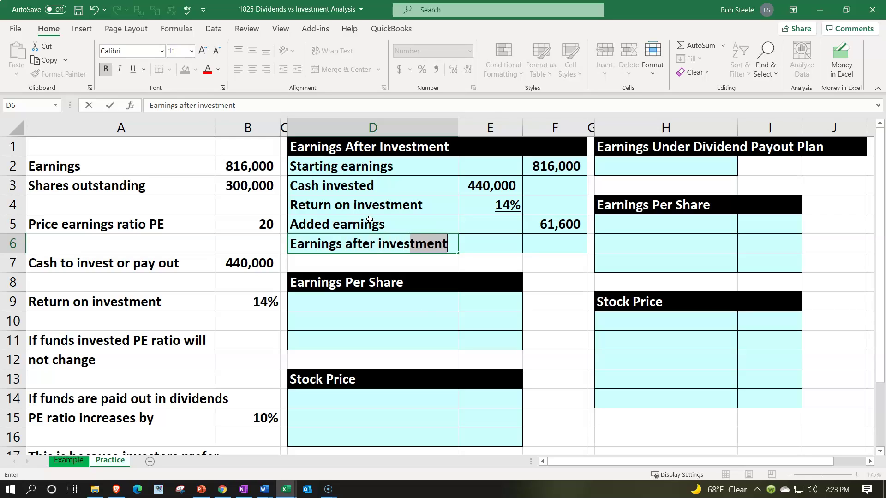
{"action": "key", "text": "BackSpace"}
{"action": "type", "text": "nt"}
{"action": "key", "text": "Tab"}
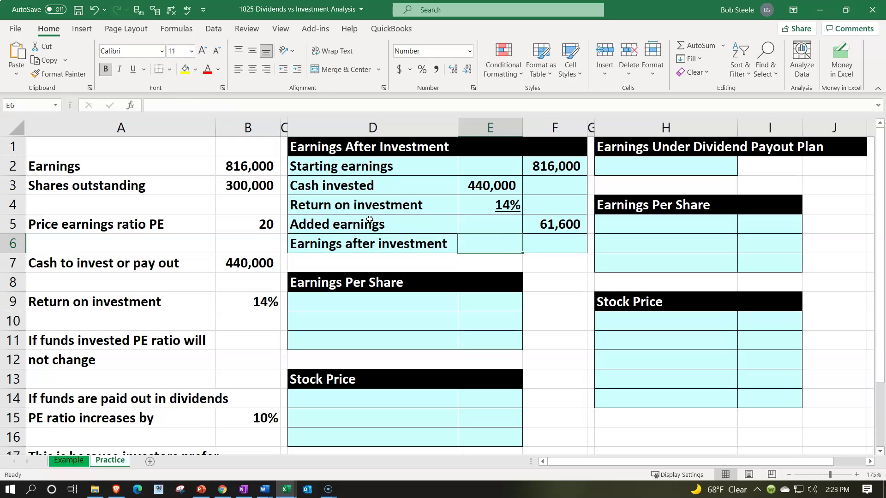
Total the earnings column in F6 by summing F2:F5
{"action": "key", "text": "Tab"}
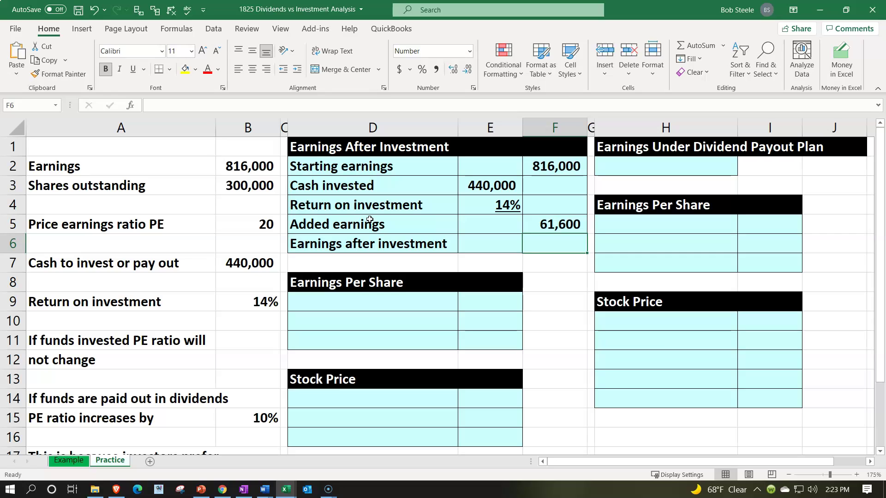
{"action": "type", "text": "=sum("}
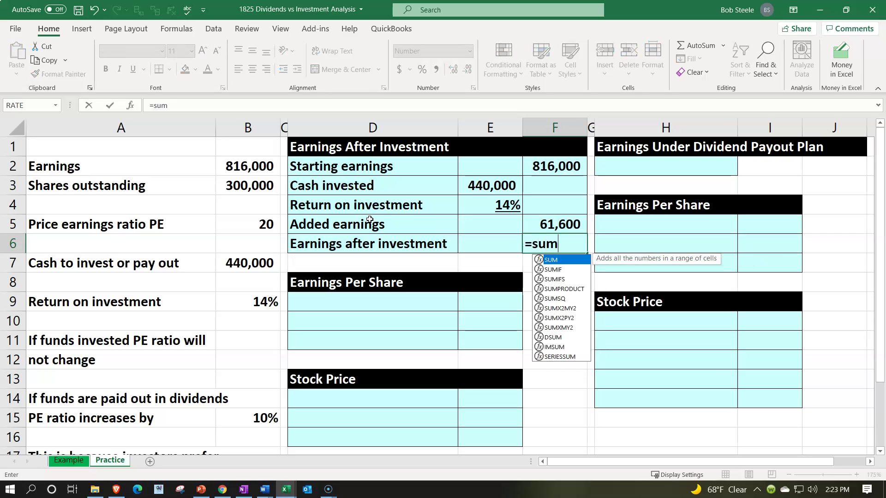
{"action": "key", "text": "Up"}
{"action": "key", "text": "shift+Up"}
{"action": "key", "text": "shift+Up"}
{"action": "key", "text": "shift+Up"}
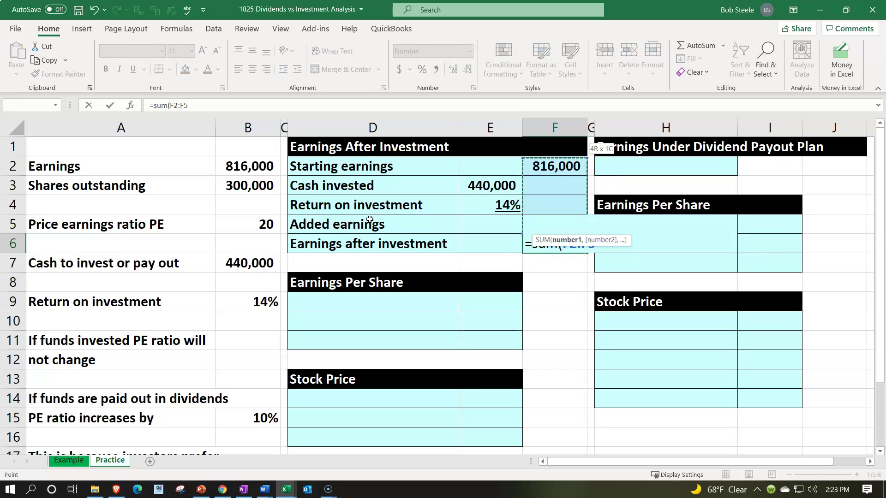
{"action": "key", "text": "Return"}
Underline the added earnings figure in F5
{"action": "key", "text": "Up"}
{"action": "key", "text": "Up"}
{"action": "key", "text": "Right"}
{"action": "key", "text": "Right"}
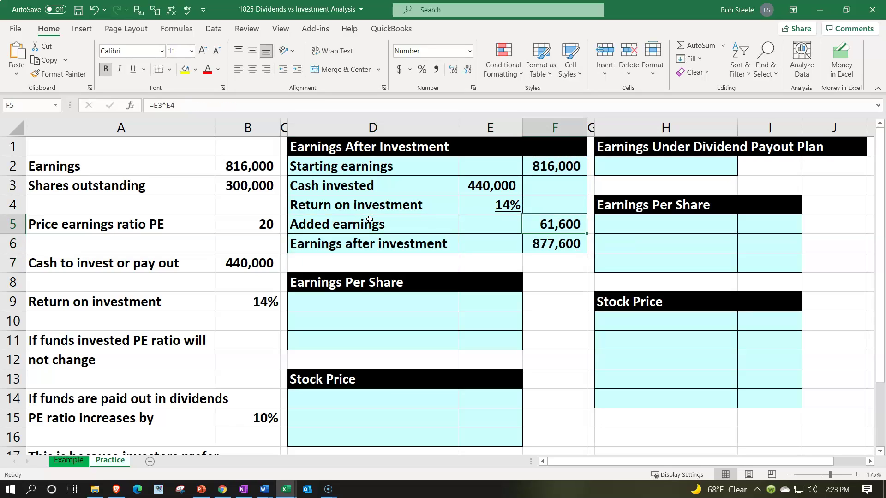
{"action": "left_click", "coordinate": [133, 70]}
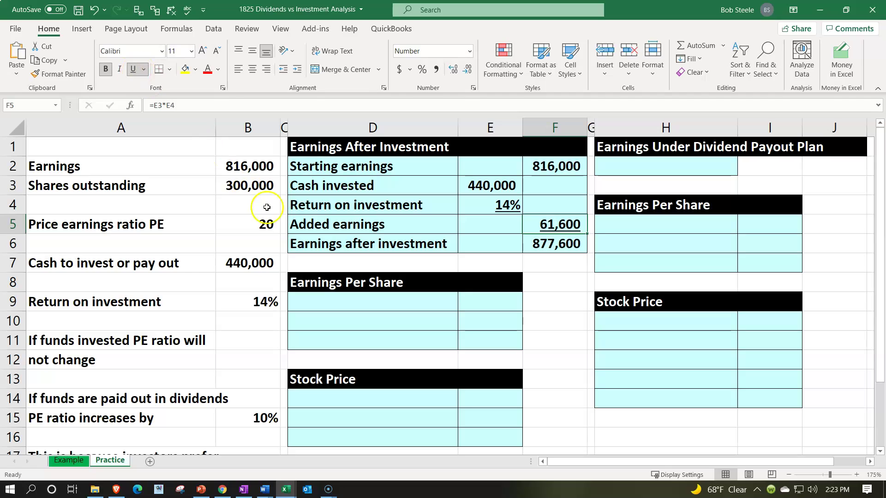
Link D9, the first label of the investment-side Earnings Per Share table, to the earnings after investment label with =D6
{"action": "left_click", "coordinate": [425, 316]}
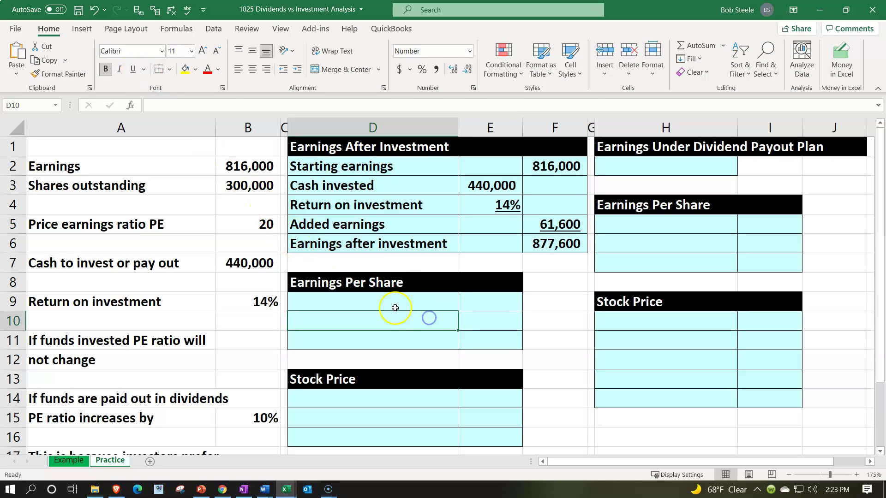
{"action": "left_click", "coordinate": [389, 303]}
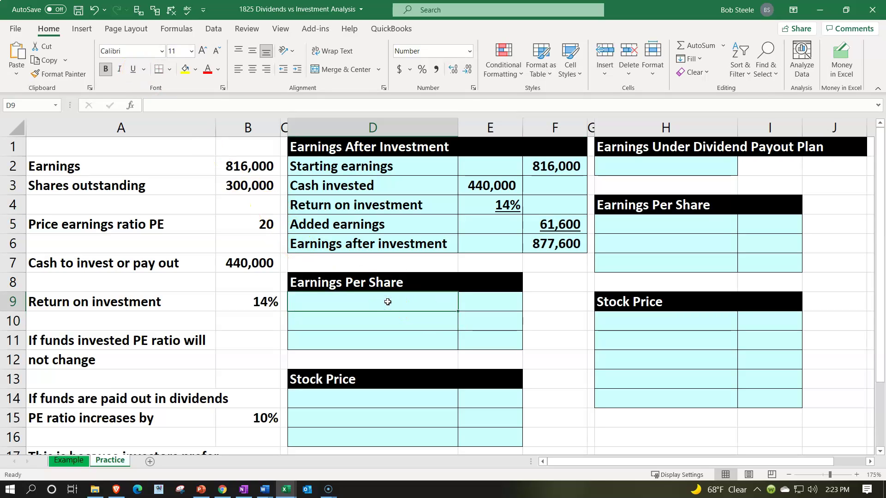
{"action": "type", "text": "="}
{"action": "key", "text": "Up"}
{"action": "key", "text": "Up"}
{"action": "key", "text": "Up"}
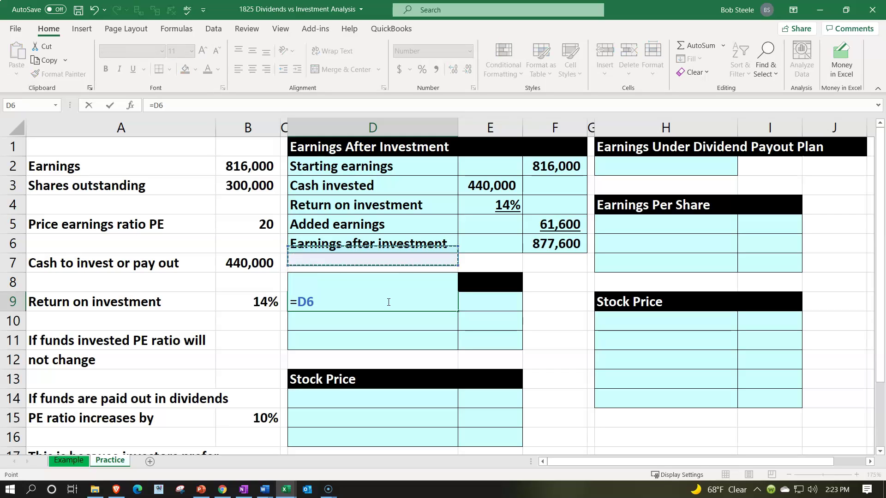
{"action": "key", "text": "Tab"}
Link E9 to the earnings after investment amount with =F6
{"action": "type", "text": "="}
{"action": "key", "text": "Right"}
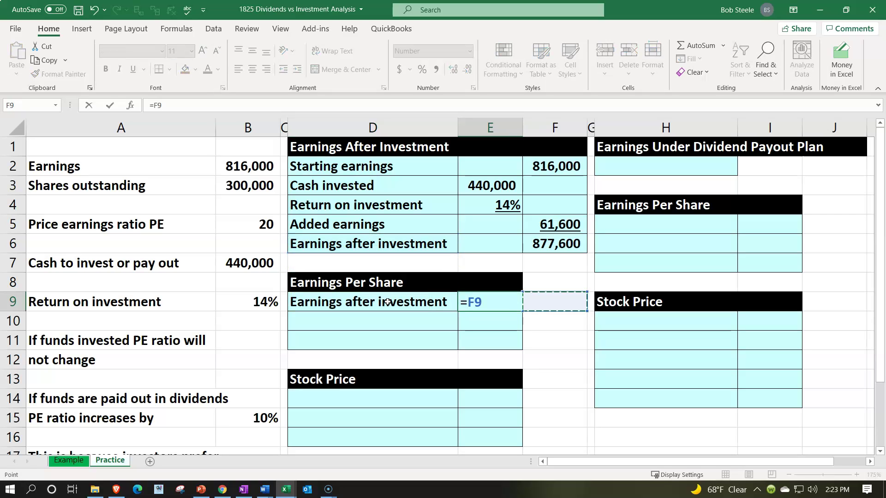
{"action": "key", "text": "Up"}
{"action": "key", "text": "Up"}
{"action": "key", "text": "Up"}
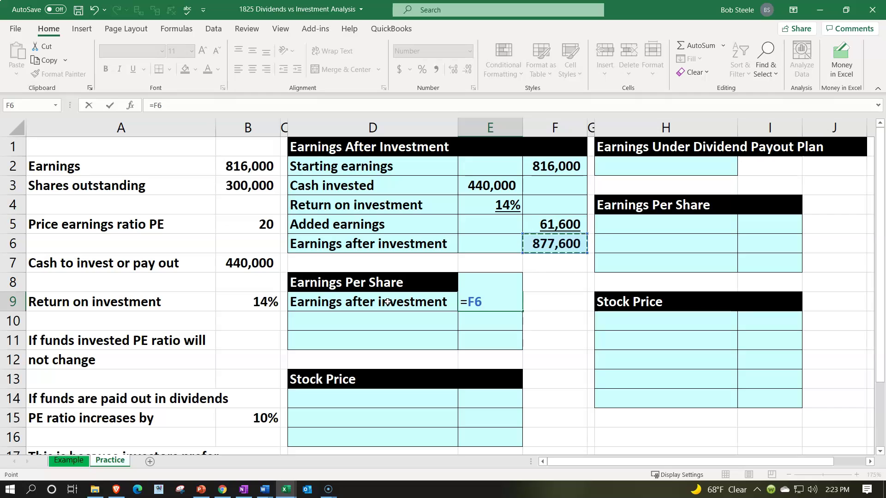
{"action": "key", "text": "Return"}
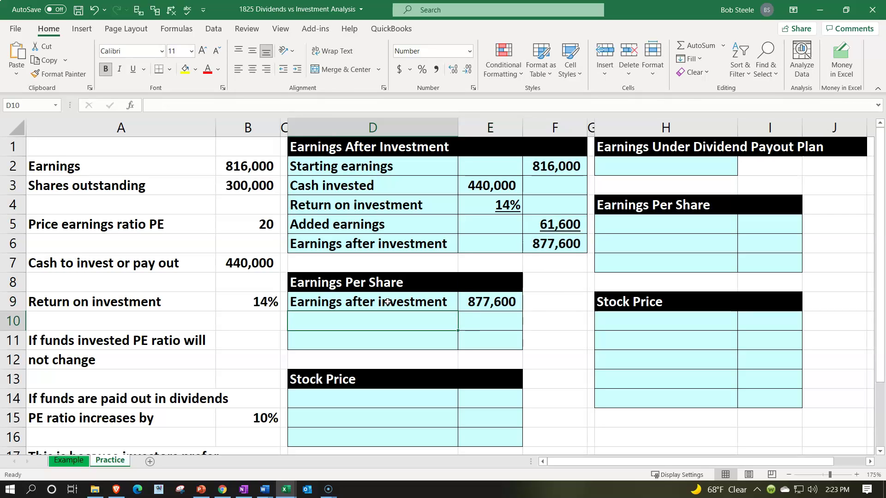
Link D10 to the shares outstanding label in the given data with =A3
{"action": "type", "text": "="}
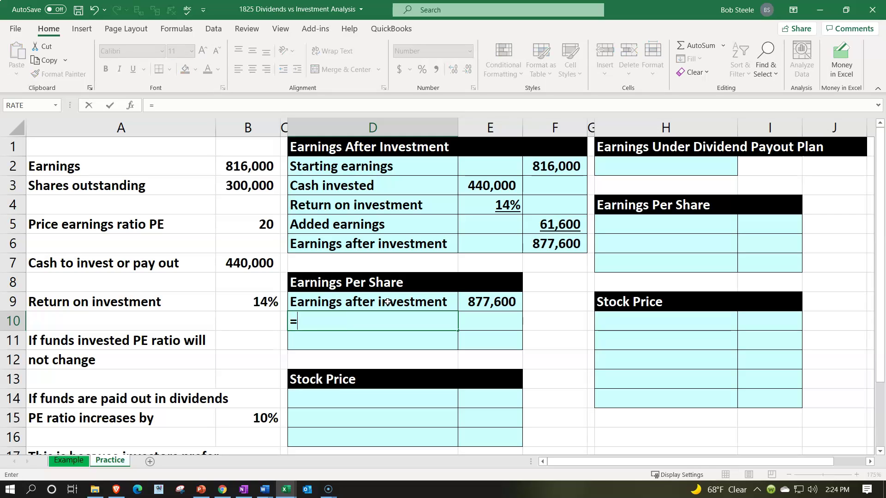
{"action": "key", "text": "Left"}
{"action": "key", "text": "Left"}
{"action": "key", "text": "Left"}
{"action": "key", "text": "Up"}
{"action": "key", "text": "Up"}
{"action": "key", "text": "Up"}
{"action": "key", "text": "Up"}
{"action": "key", "text": "Up"}
{"action": "key", "text": "Up"}
{"action": "key", "text": "Up"}
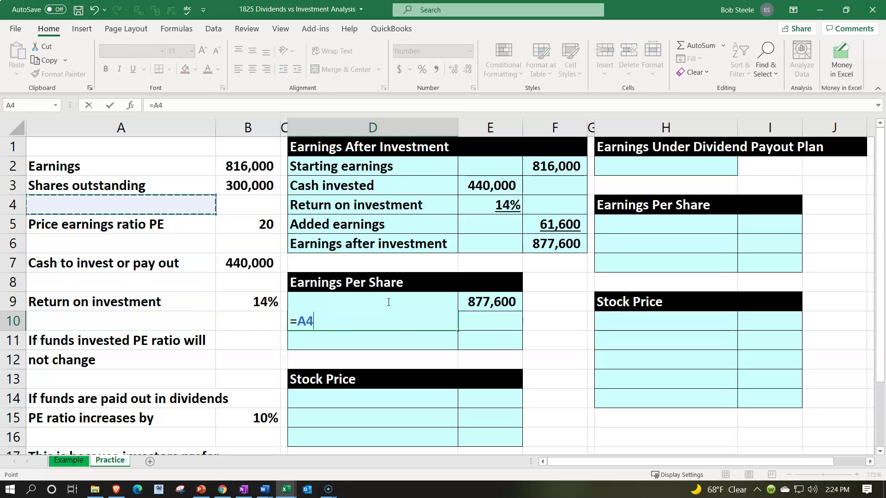
{"action": "key", "text": "Tab"}
Link E10 to the number of shares outstanding with =B3 and underline it
{"action": "type", "text": "="}
{"action": "key", "text": "Left"}
{"action": "key", "text": "Left"}
{"action": "key", "text": "Left"}
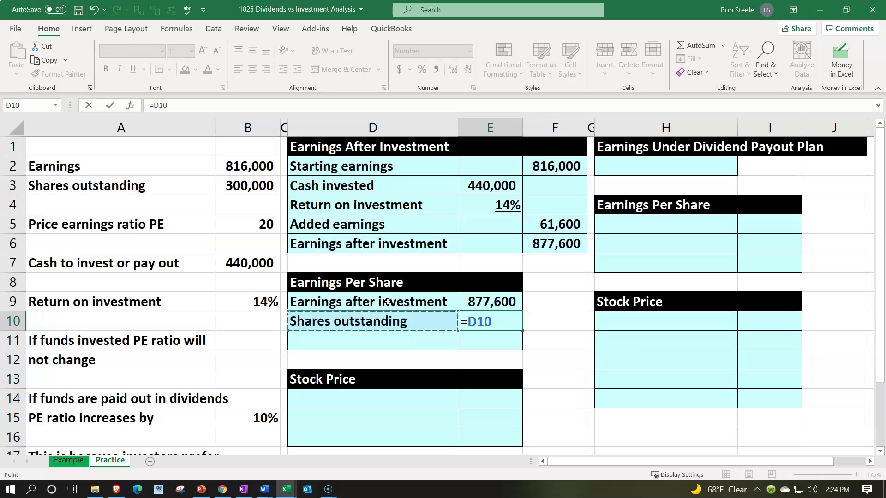
{"action": "key", "text": "Up"}
{"action": "key", "text": "Up"}
{"action": "key", "text": "Up"}
{"action": "key", "text": "Up"}
{"action": "key", "text": "Up"}
{"action": "key", "text": "Up"}
{"action": "key", "text": "Up"}
{"action": "key", "text": "ctrl+Return"}
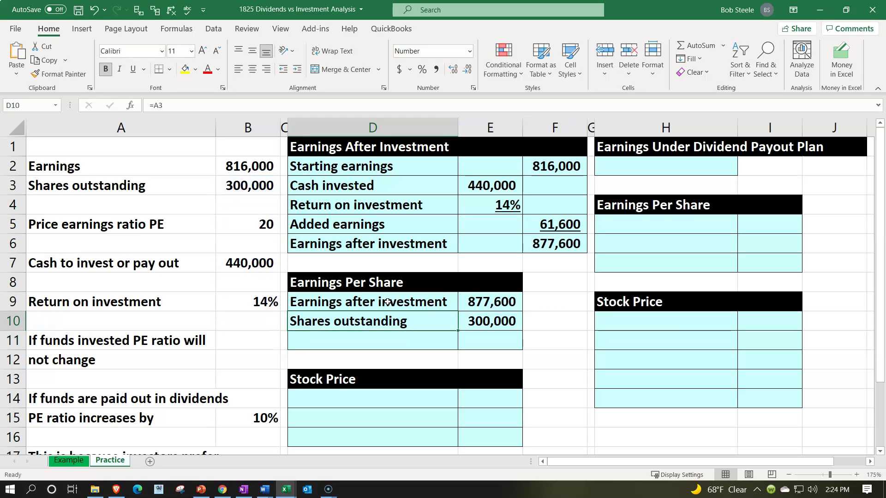
{"action": "left_click", "coordinate": [135, 67]}
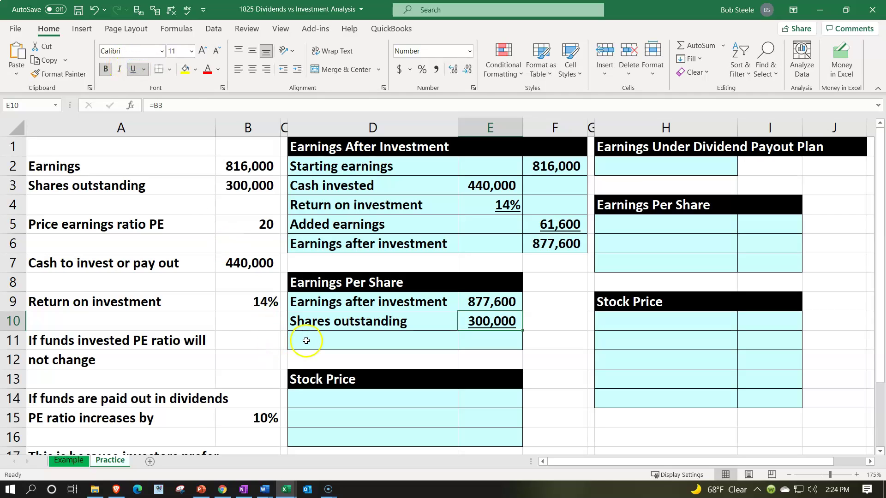
Label D11 "Earnings per share" below the shares outstanding line
{"action": "left_click", "coordinate": [307, 341]}
{"action": "type", "text": "Earnings per shre"}
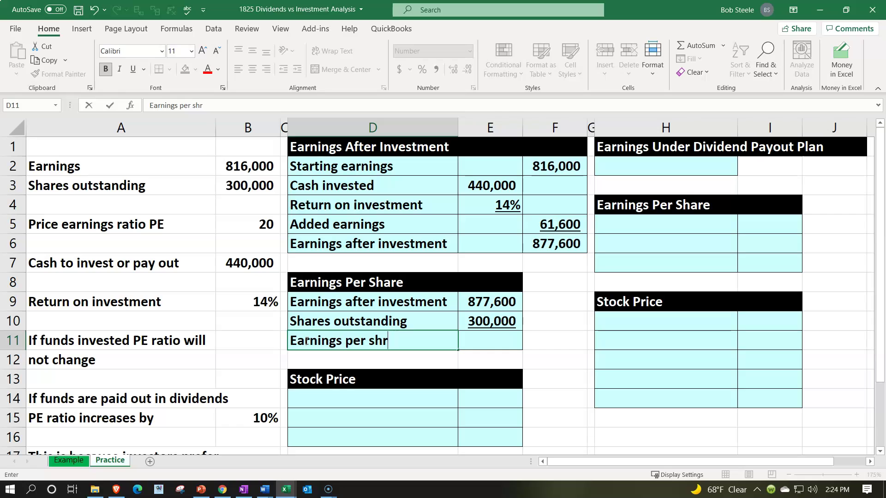
{"action": "key", "text": "BackSpace"}
{"action": "type", "text": "are"}
{"action": "key", "text": "Tab"}
Calculate earnings per share in E11 with =E9/E10 and display it with two decimal places
{"action": "type", "text": "="}
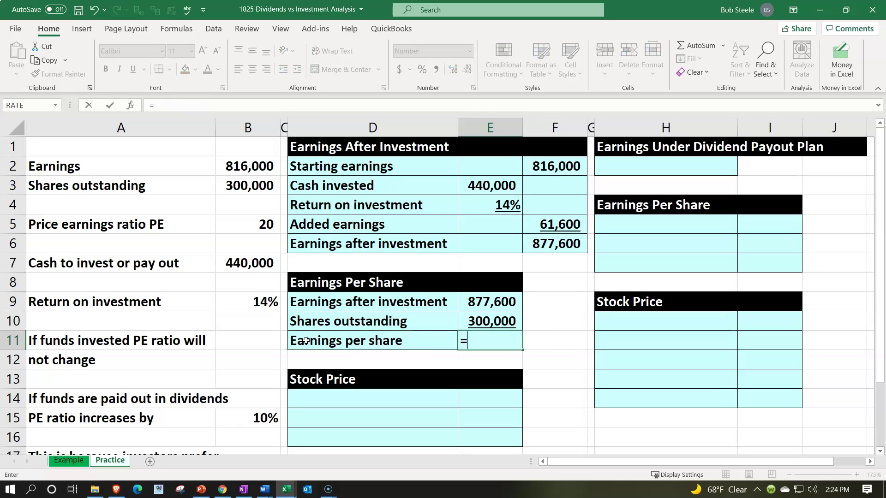
{"action": "key", "text": "Up"}
{"action": "key", "text": "Up"}
{"action": "type", "text": "/E10"}
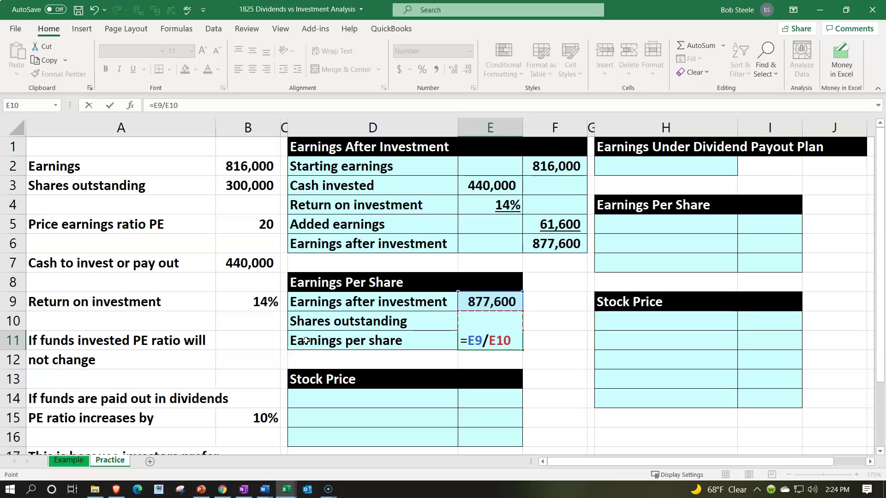
{"action": "key", "text": "ctrl+Return"}
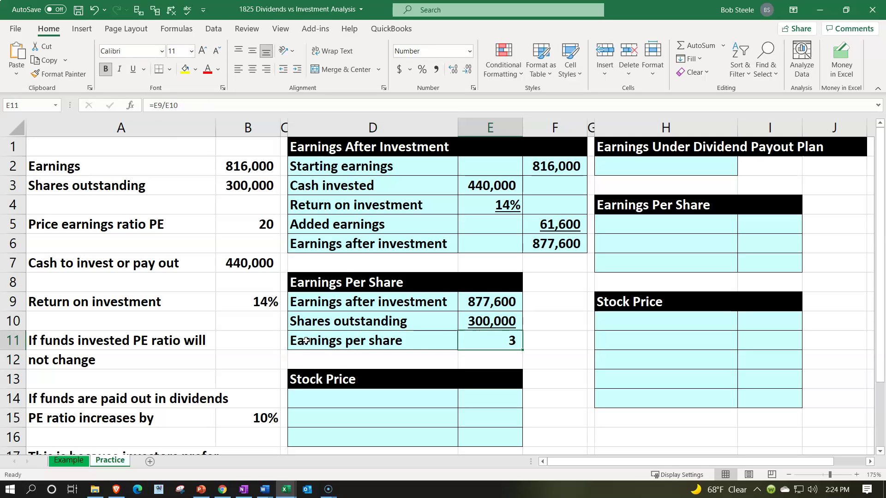
{"action": "left_click", "coordinate": [454, 70]}
{"action": "left_click", "coordinate": [453, 70]}
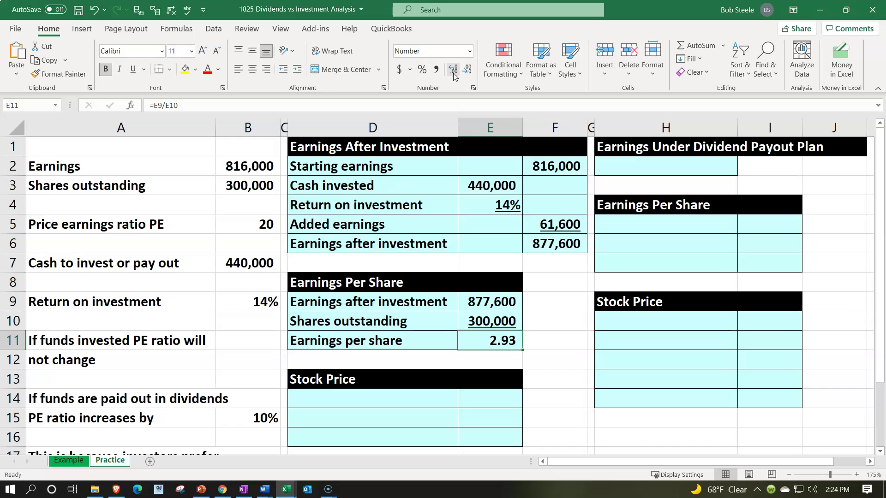
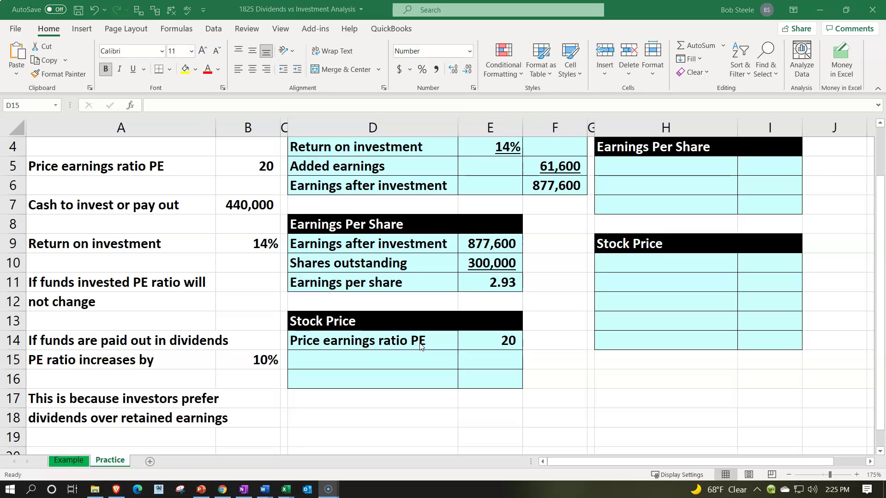
Link D15 in the investment-side Stock Price table to the earnings per share label with =D11
{"action": "left_click", "coordinate": [393, 364]}
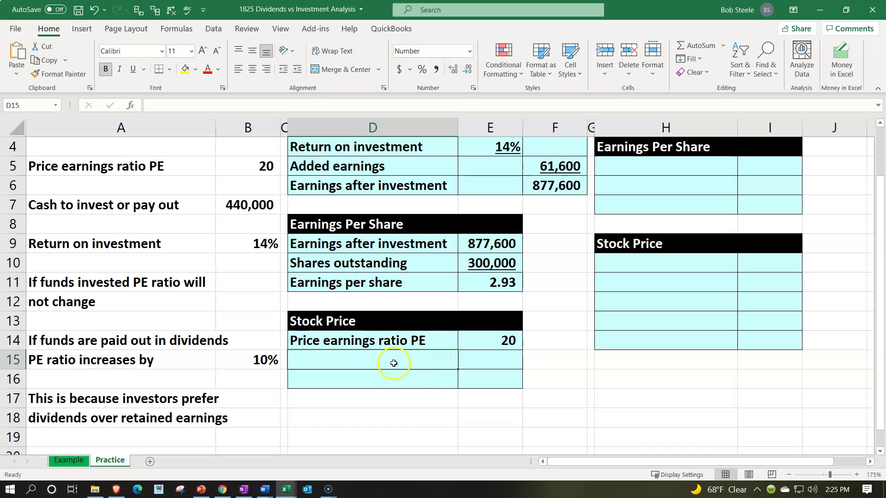
{"action": "type", "text": "="}
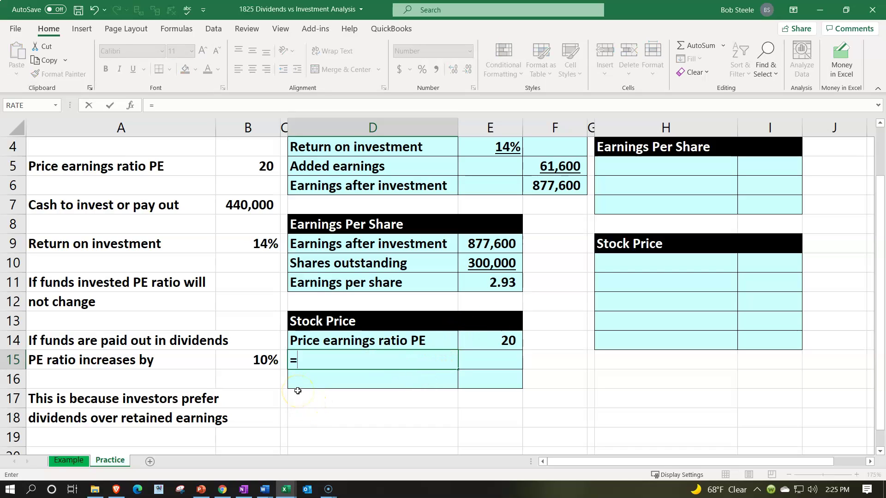
{"action": "key", "text": "Up"}
{"action": "key", "text": "Up"}
{"action": "key", "text": "Up"}
{"action": "key", "text": "Up"}
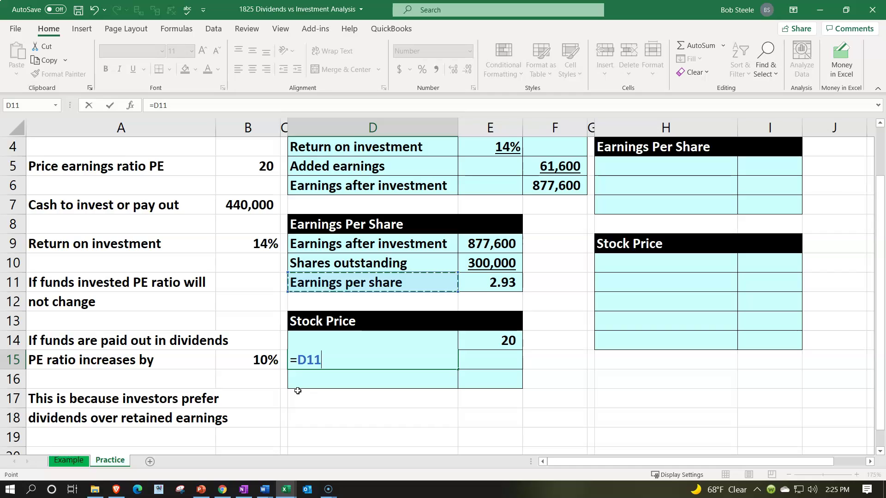
{"action": "key", "text": "Tab"}
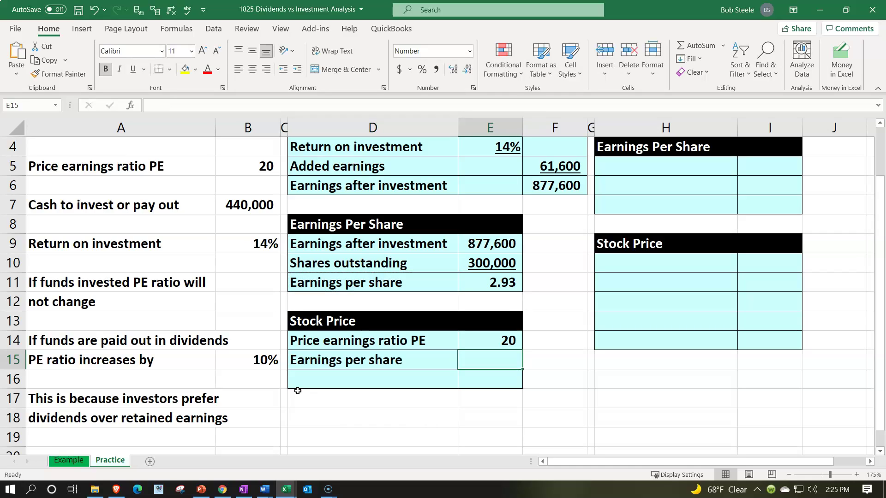
Link E15 to the calculated earnings per share with =E11
{"action": "type", "text": "="}
{"action": "key", "text": "Up"}
{"action": "key", "text": "Up"}
{"action": "key", "text": "Up"}
{"action": "key", "text": "Up"}
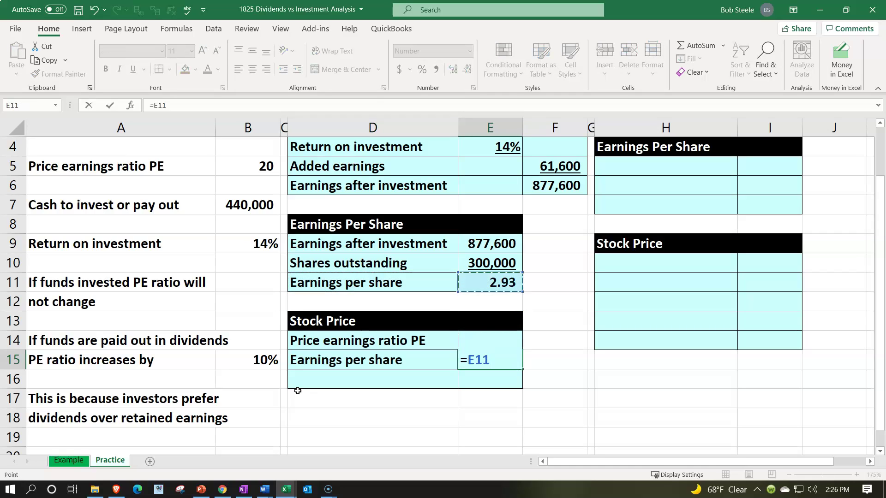
{"action": "key", "text": "shift+Tab"}
Display the earnings per share in E15 with two decimal places and underline it
{"action": "key", "text": "Tab"}
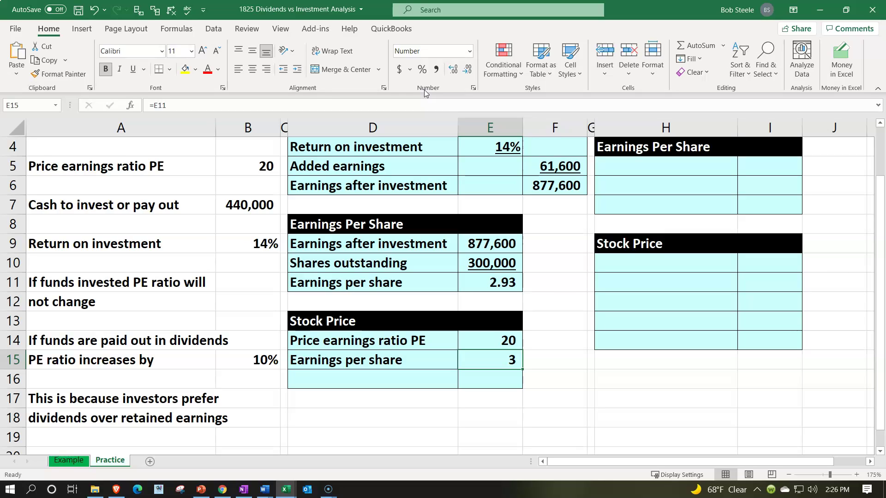
{"action": "left_click", "coordinate": [451, 70]}
{"action": "left_click", "coordinate": [451, 71]}
{"action": "left_click", "coordinate": [134, 70]}
Label D16 "Stock price" and calculate it in E16 as the PE ratio times earnings per share with =E14*E15
{"action": "left_click", "coordinate": [297, 379]}
{"action": "type", "text": "Stock pric"}
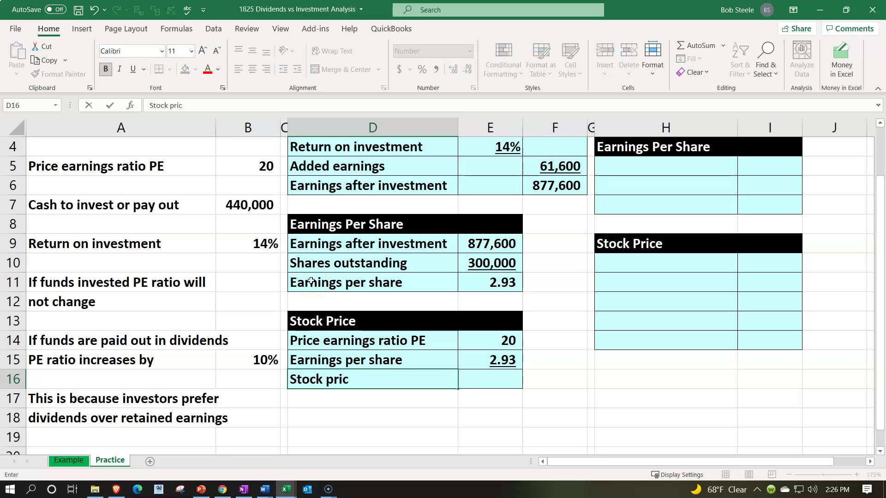
{"action": "type", "text": "e"}
{"action": "key", "text": "Tab"}
{"action": "type", "text": "="}
{"action": "key", "text": "Up"}
{"action": "key", "text": "Up"}
{"action": "type", "text": "*"}
{"action": "key", "text": "Up"}
{"action": "key", "text": "Return"}
Display the stock price in E16 with two decimal places
{"action": "key", "text": "Up"}
{"action": "key", "text": "Left"}
{"action": "key", "text": "Right"}
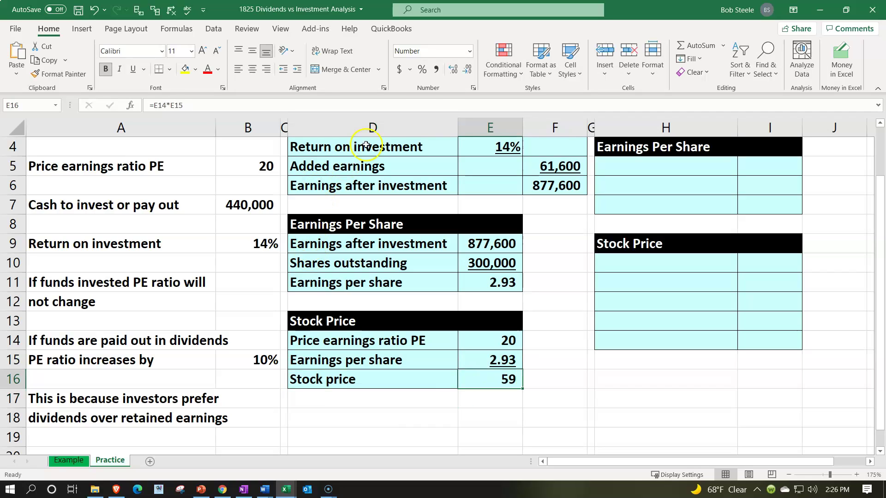
{"action": "left_click", "coordinate": [454, 70]}
{"action": "left_click", "coordinate": [454, 69]}
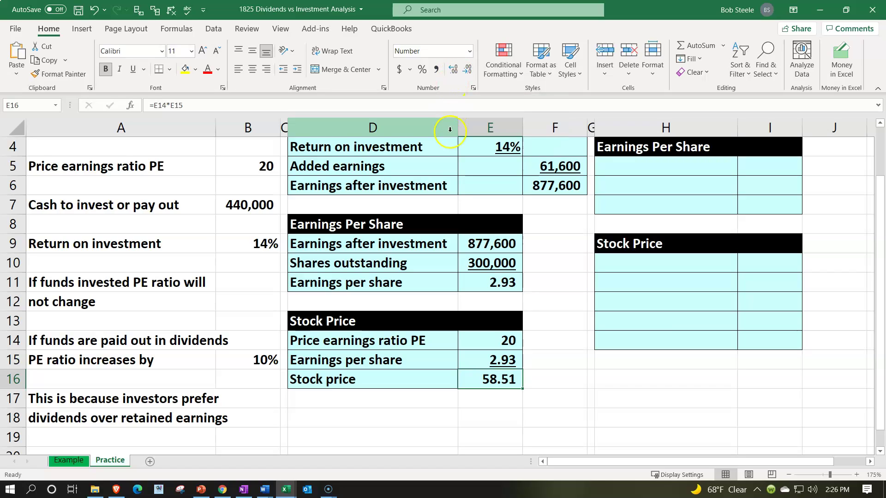
{"action": "left_click", "coordinate": [542, 392]}
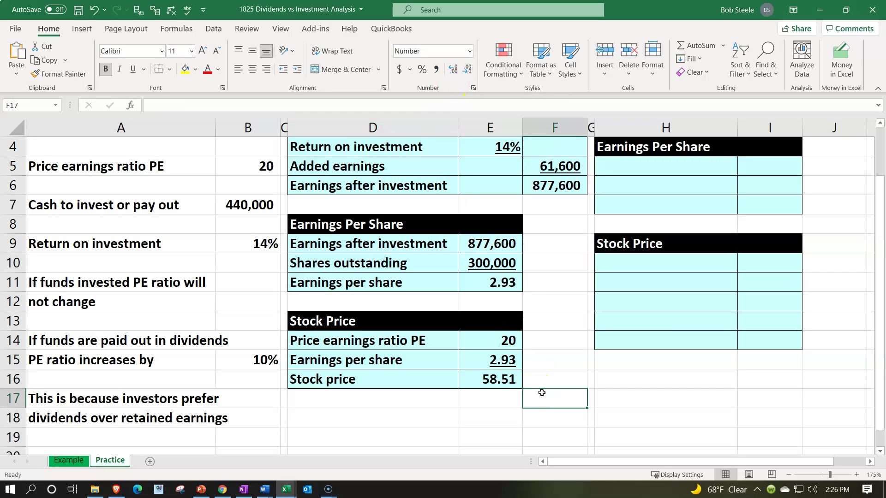
Review the PE ratio and return on investment behind the investment option's stock price, along with the dividend assumptions
{"action": "left_click", "coordinate": [499, 341]}
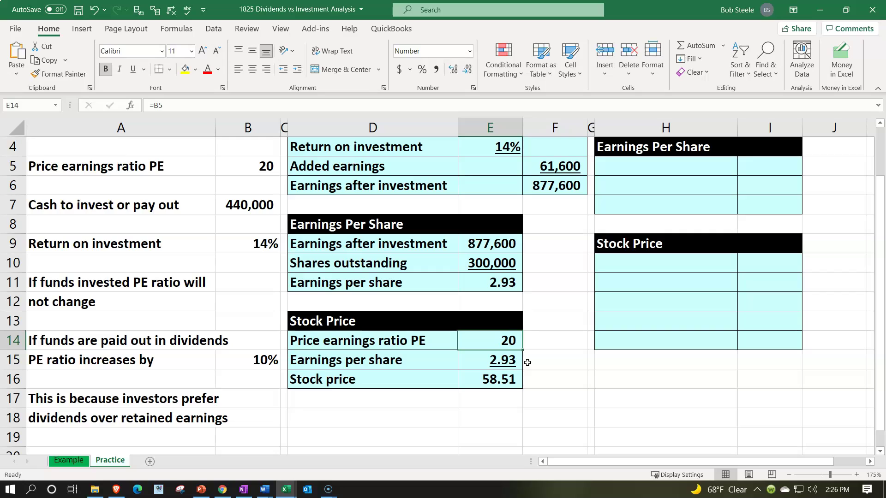
{"action": "scroll", "coordinate": [527, 362], "scroll_direction": "up", "scroll_amount": 1}
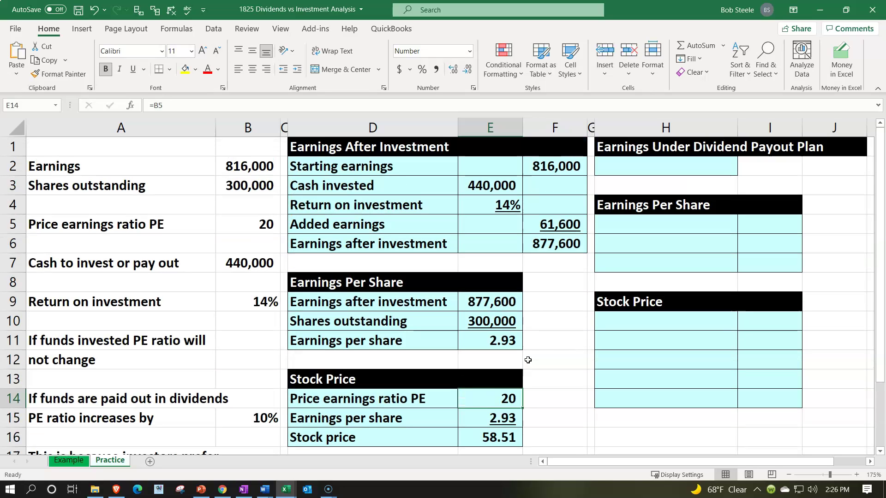
{"action": "left_click", "coordinate": [513, 208]}
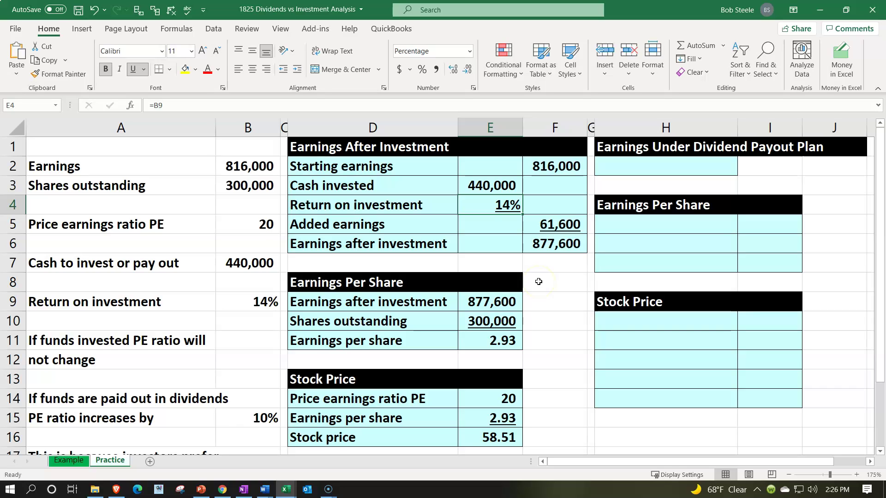
{"action": "scroll", "coordinate": [539, 283], "scroll_direction": "down", "scroll_amount": 1}
{"action": "left_click", "coordinate": [510, 340]}
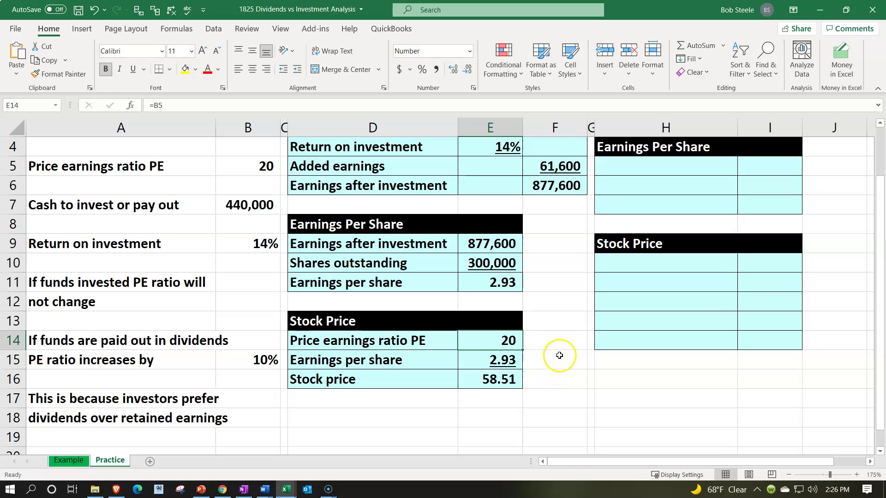
{"action": "scroll", "coordinate": [559, 356], "scroll_direction": "up", "scroll_amount": 1}
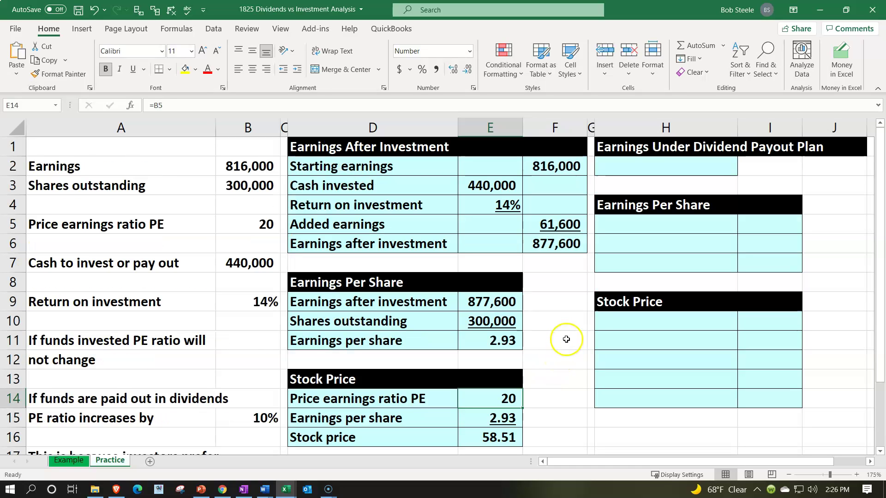
{"action": "left_click", "coordinate": [586, 323]}
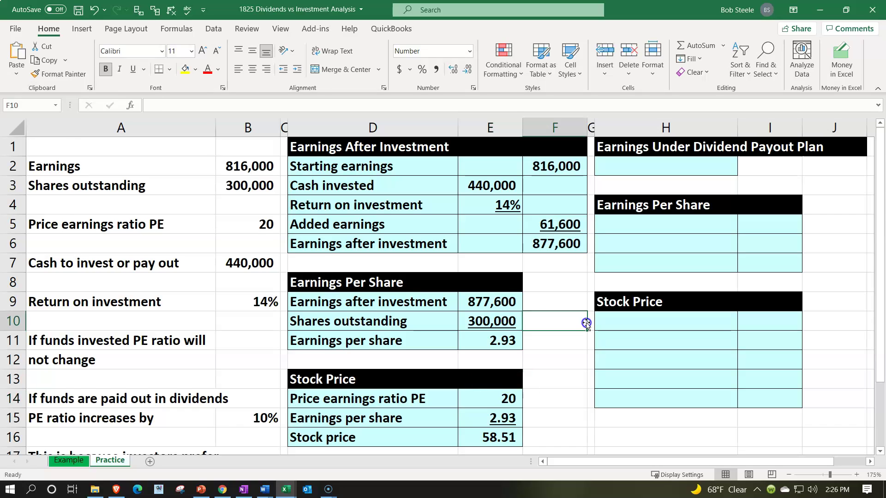
{"action": "scroll", "coordinate": [586, 323], "scroll_direction": "down", "scroll_amount": 2}
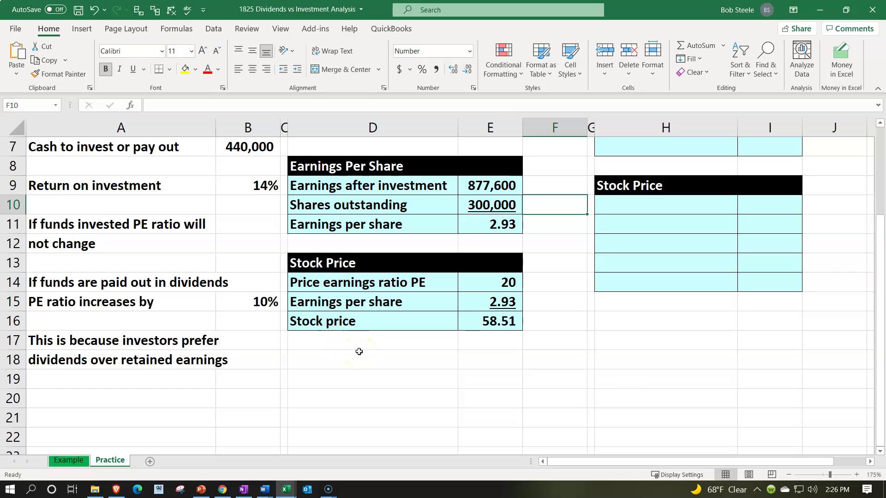
{"action": "scroll", "coordinate": [359, 352], "scroll_direction": "up", "scroll_amount": 2}
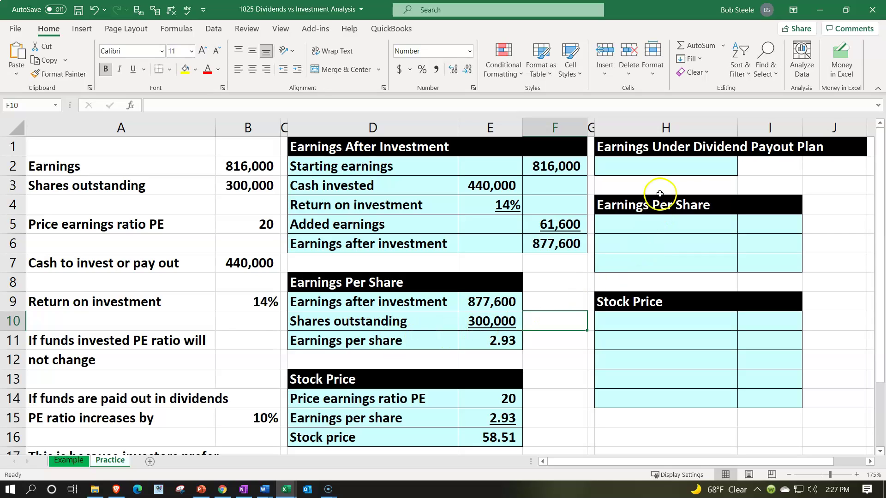
Link H2 under Earnings Under Dividend Payout Plan to the given earnings with =B2
{"action": "left_click", "coordinate": [654, 167]}
{"action": "type", "text": "="}
{"action": "key", "text": "Left"}
{"action": "key", "text": "Left"}
{"action": "key", "text": "Left"}
{"action": "key", "text": "Left"}
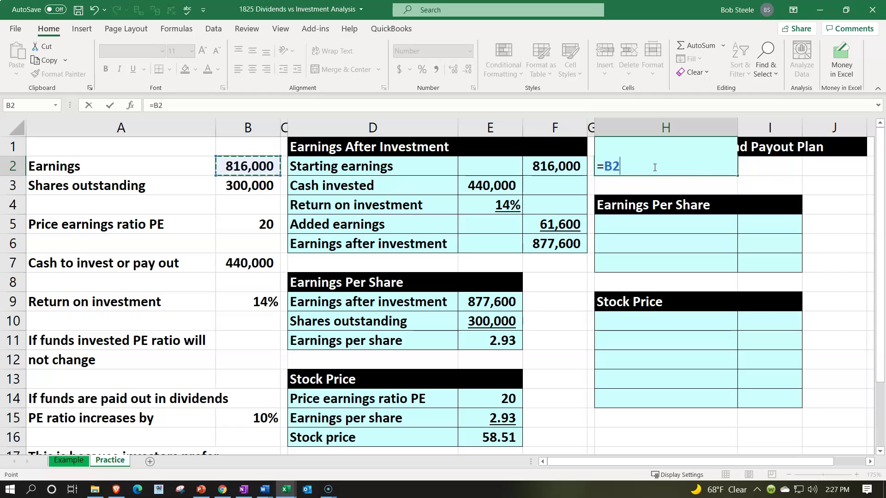
{"action": "key", "text": "Return"}
Link the label in H5 of the dividend plan's Earnings Per Share table to the Earnings label with =A2
{"action": "key", "text": "Down"}
{"action": "key", "text": "Down"}
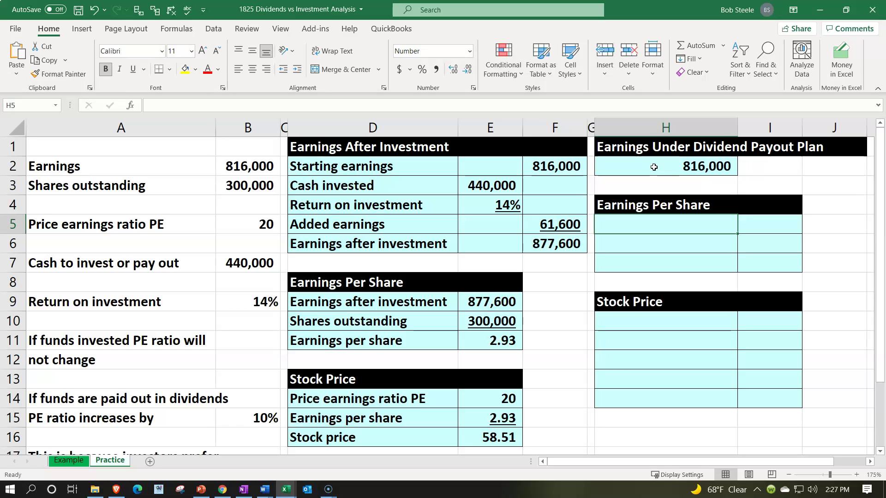
{"action": "type", "text": "="}
{"action": "key", "text": "Left"}
{"action": "key", "text": "Left"}
{"action": "key", "text": "Left"}
{"action": "key", "text": "Left"}
{"action": "key", "text": "Left"}
{"action": "key", "text": "Left"}
{"action": "key", "text": "Left"}
{"action": "key", "text": "Up"}
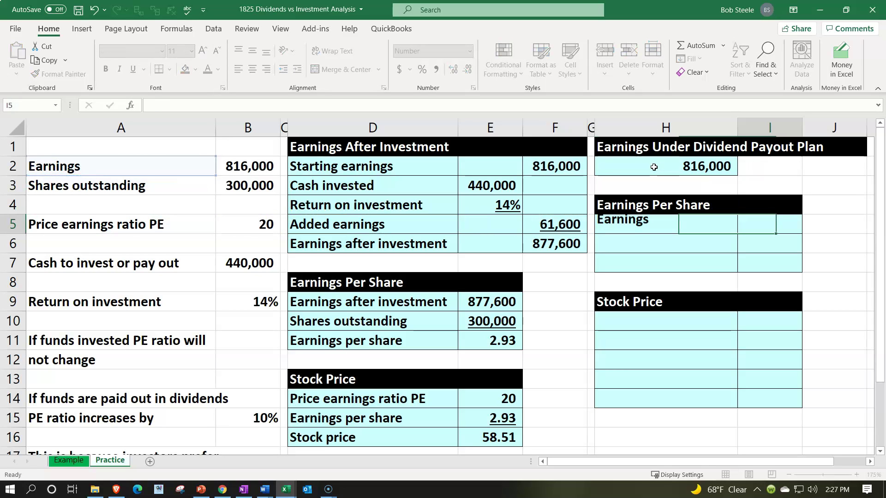
Link I5 to the given earnings amount with +B2
{"action": "type", "text": "+"}
{"action": "key", "text": "Left"}
{"action": "key", "text": "Left"}
{"action": "key", "text": "Left"}
{"action": "key", "text": "Left"}
{"action": "key", "text": "Left"}
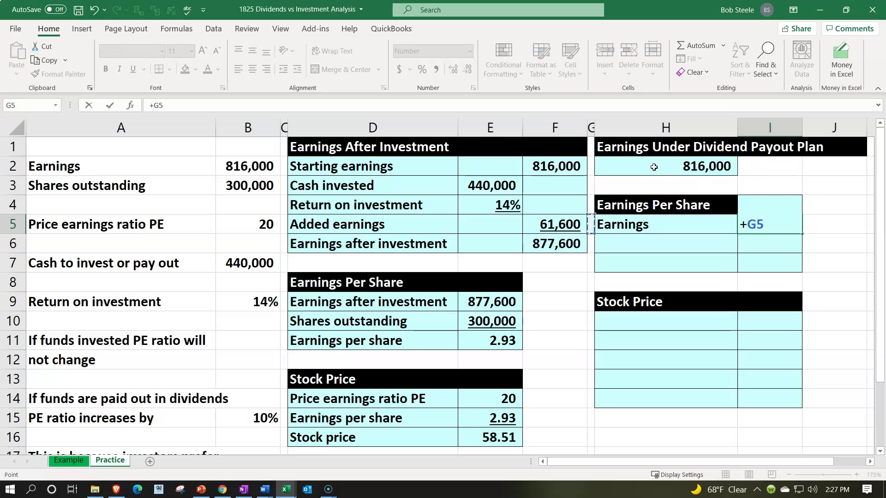
{"action": "key", "text": "Left"}
{"action": "key", "text": "Up"}
{"action": "key", "text": "Up"}
{"action": "key", "text": "Up"}
{"action": "key", "text": "Left"}
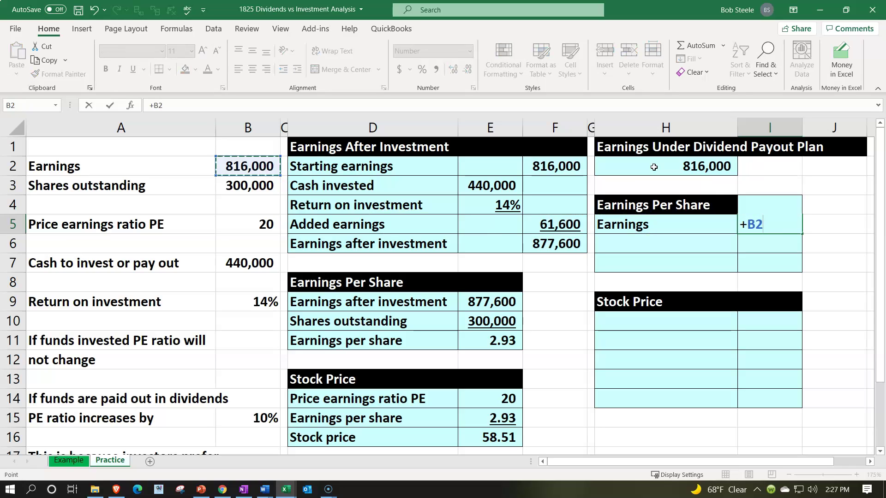
{"action": "key", "text": "Return"}
Link the label in H6 to the Shares outstanding label in A3
{"action": "type", "text": "+"}
{"action": "key", "text": "Left"}
{"action": "key", "text": "Left"}
{"action": "key", "text": "Left"}
{"action": "key", "text": "Left"}
{"action": "key", "text": "Left"}
{"action": "key", "text": "Left"}
{"action": "key", "text": "Left"}
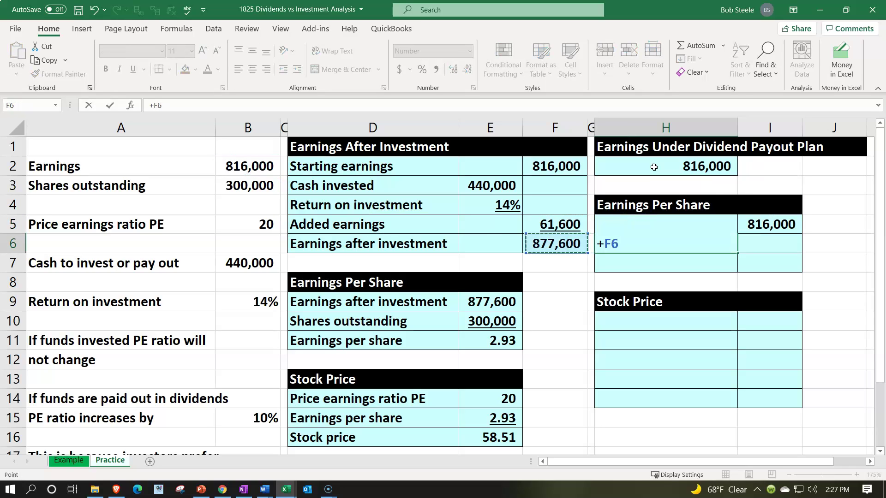
{"action": "key", "text": "Up"}
{"action": "key", "text": "Up"}
{"action": "key", "text": "Up"}
{"action": "key", "text": "Tab"}
Link I6 to the given number of shares outstanding with +B3
{"action": "type", "text": "+"}
{"action": "key", "text": "Left"}
{"action": "key", "text": "Left"}
{"action": "key", "text": "Left"}
{"action": "key", "text": "Left"}
{"action": "key", "text": "Left"}
{"action": "key", "text": "Left"}
{"action": "key", "text": "Left"}
{"action": "key", "text": "Up"}
{"action": "key", "text": "Up"}
{"action": "key", "text": "Up"}
{"action": "key", "text": "Return"}
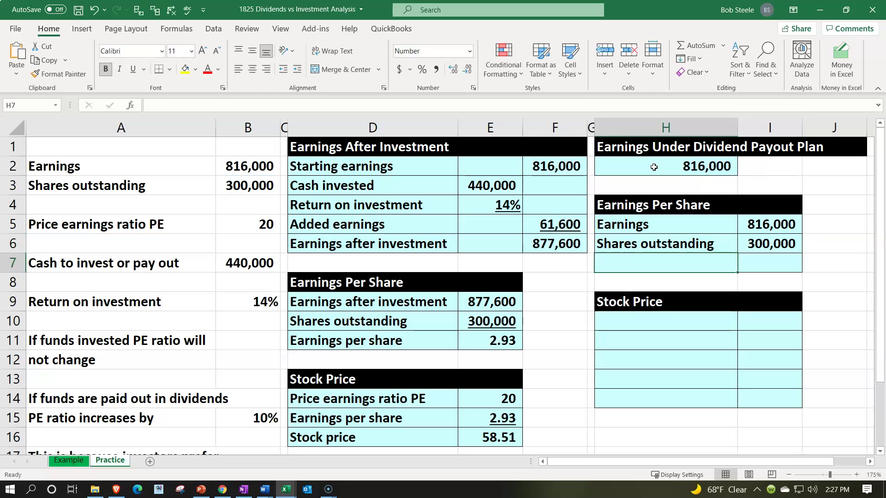
Label H7 "Earnings per share" and underline the shares outstanding value in I6
{"action": "type", "text": "Ea"}
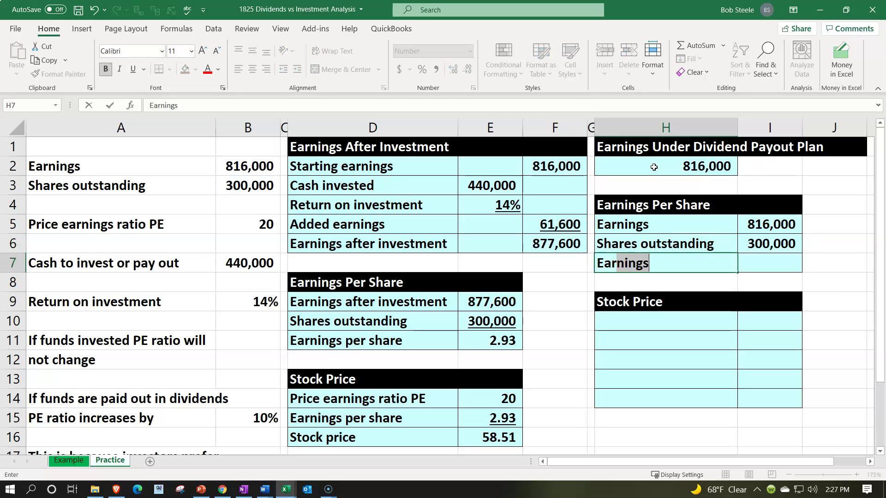
{"action": "type", "text": "rnings per share"}
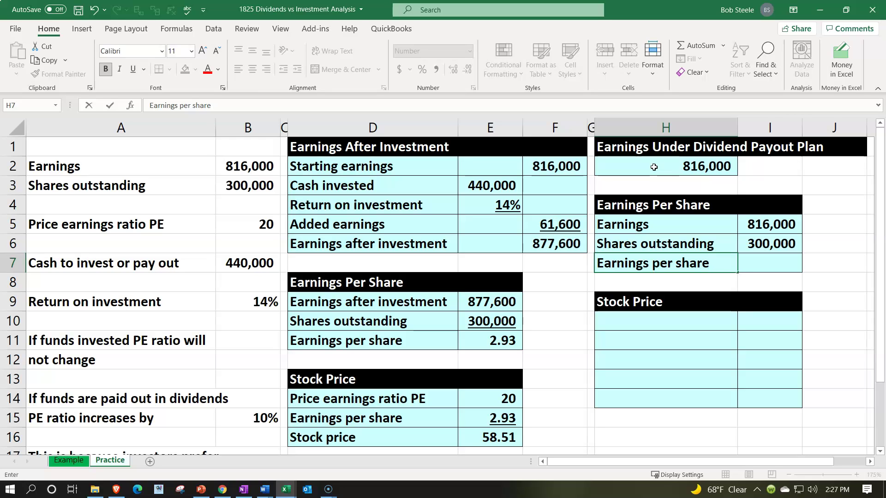
{"action": "key", "text": "Tab"}
{"action": "key", "text": "Up"}
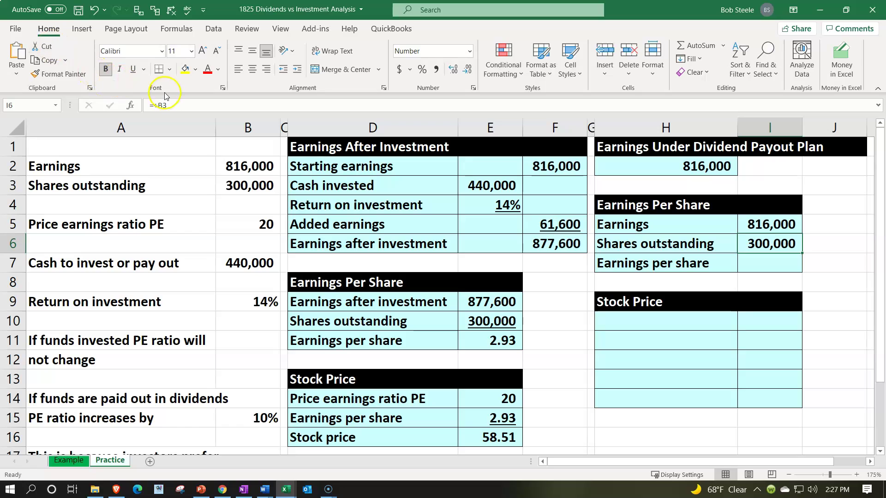
{"action": "left_click", "coordinate": [133, 69]}
Calculate the dividend plan's earnings per share in I7 with =I5/I6 and display it with two decimal places
{"action": "left_click", "coordinate": [751, 263]}
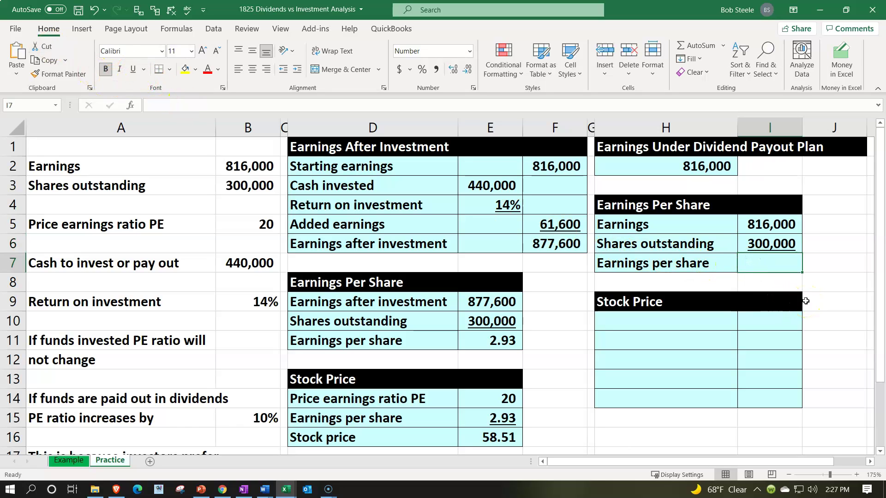
{"action": "type", "text": "="}
{"action": "key", "text": "Up"}
{"action": "key", "text": "Up"}
{"action": "type", "text": "/"}
{"action": "key", "text": "Up"}
{"action": "key", "text": "ctrl+Return"}
{"action": "left_click", "coordinate": [454, 71]}
{"action": "left_click", "coordinate": [455, 70]}
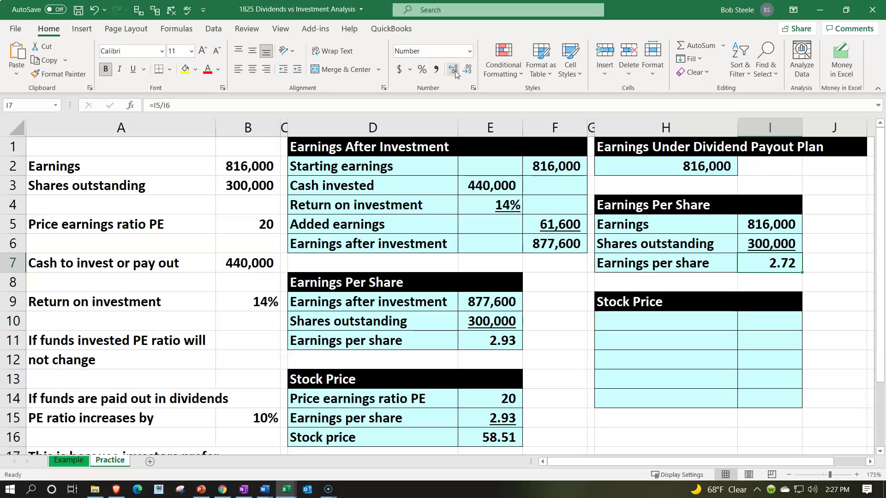
Label H10 in the dividend plan's Stock Price table "Price earnings ratio PE"
{"action": "left_click", "coordinate": [616, 315]}
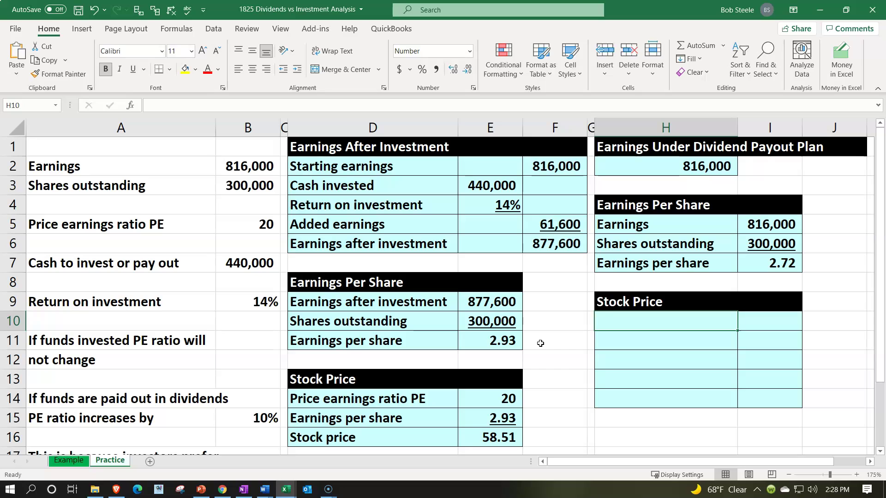
{"action": "type", "text": "Price "}
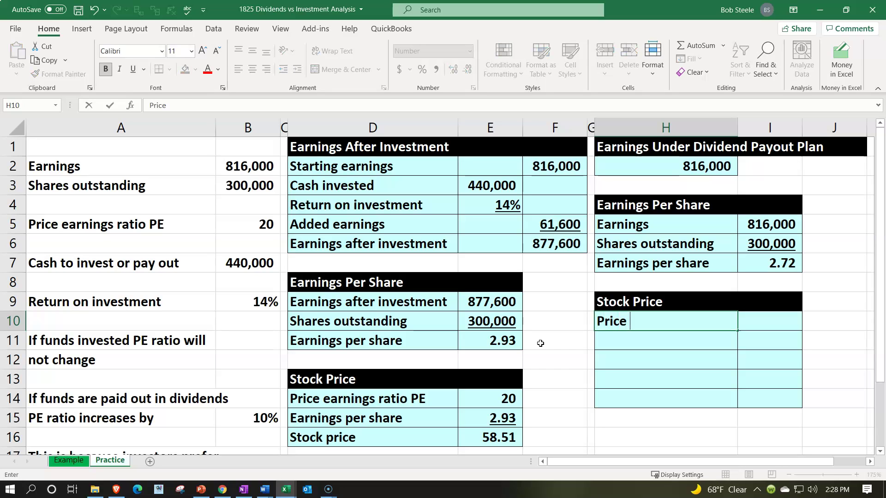
{"action": "type", "text": "earnings rat"}
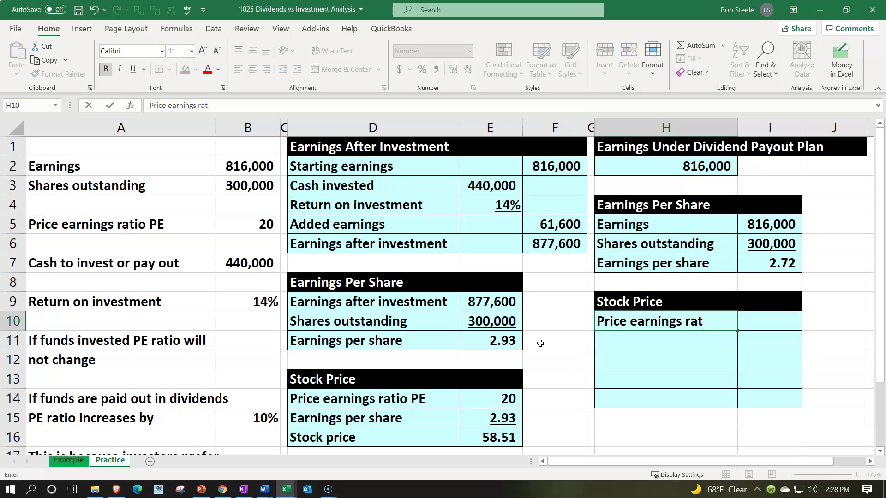
{"action": "type", "text": "io PE"}
{"action": "key", "text": "Tab"}
Link I10 to the given price earnings ratio with =B5
{"action": "type", "text": "="}
{"action": "key", "text": "Left"}
{"action": "key", "text": "Left"}
{"action": "key", "text": "Left"}
{"action": "key", "text": "Left"}
{"action": "key", "text": "Left"}
{"action": "key", "text": "Left"}
{"action": "key", "text": "Left"}
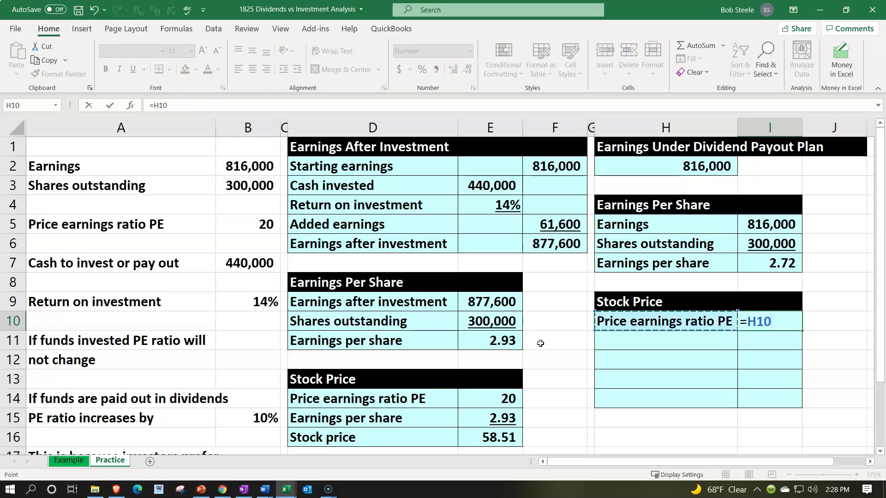
{"action": "key", "text": "Up"}
{"action": "key", "text": "Up"}
{"action": "key", "text": "Up"}
{"action": "key", "text": "Up"}
{"action": "key", "text": "Up"}
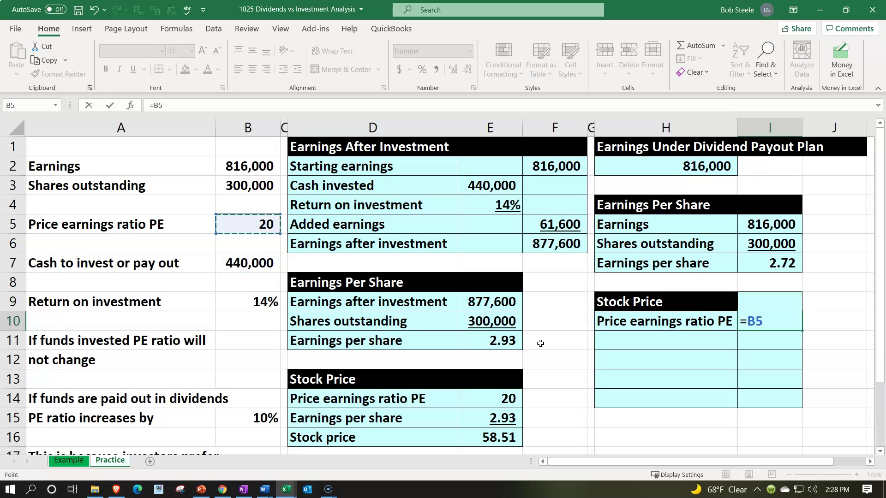
{"action": "key", "text": "Return"}
Label H11 "1+increase in PE" and calculate the growth factor in I11 with =1+B15
{"action": "type", "text": "1"}
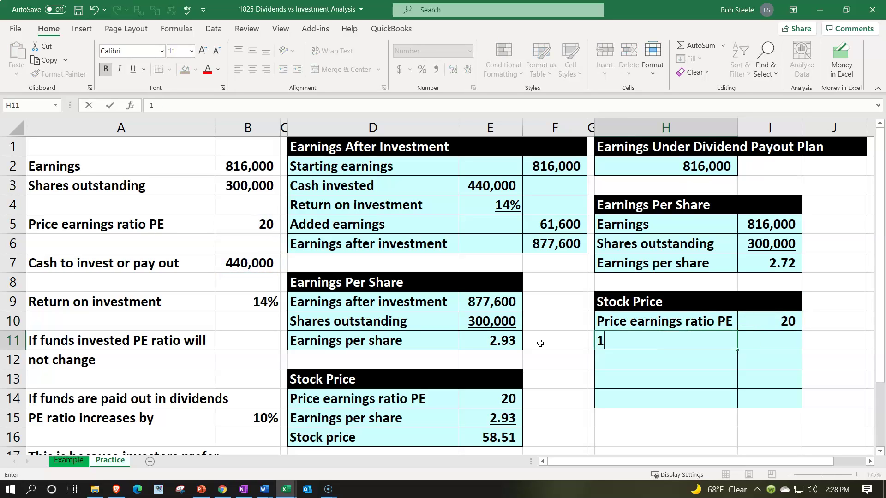
{"action": "type", "text": "+increase in PE"}
{"action": "key", "text": "ctrl+Return"}
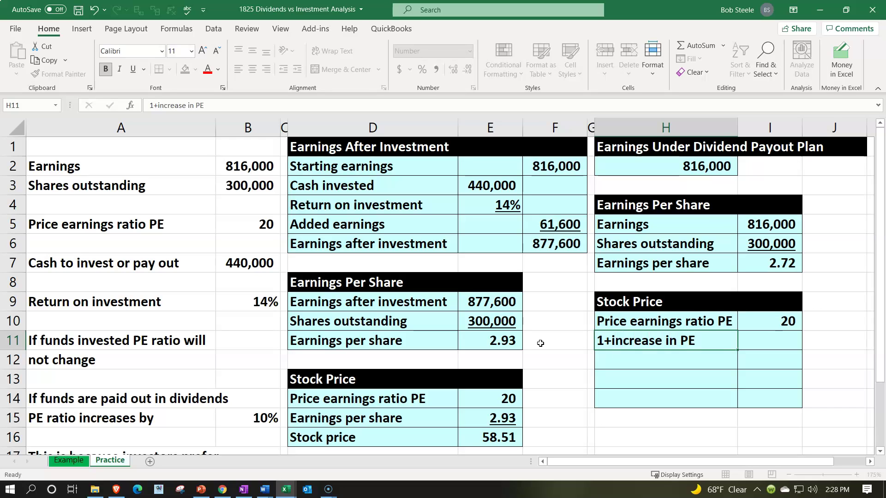
{"action": "key", "text": "Right"}
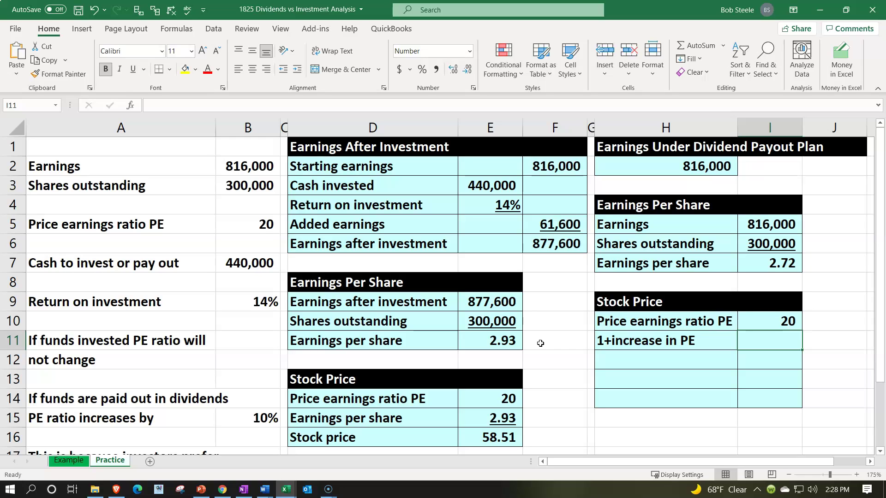
{"action": "type", "text": "=1+"}
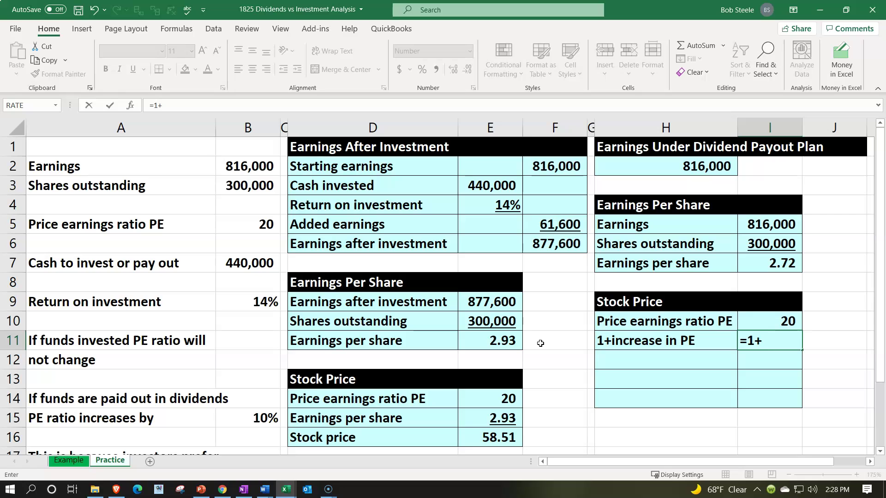
{"action": "left_click", "coordinate": [255, 410]}
{"action": "key", "text": "Return"}
Format the PE increase factor in I11 as a percentage and underline it
{"action": "key", "text": "Left"}
{"action": "key", "text": "Up"}
{"action": "key", "text": "Right"}
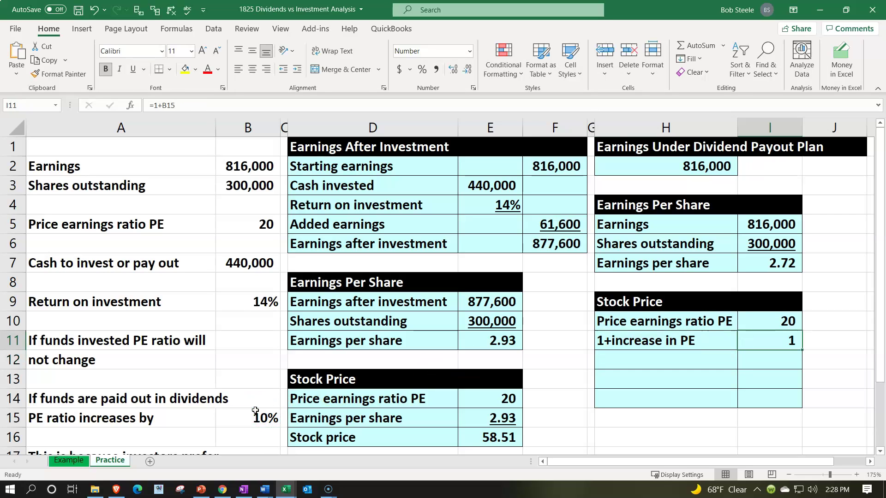
{"action": "left_click", "coordinate": [422, 69]}
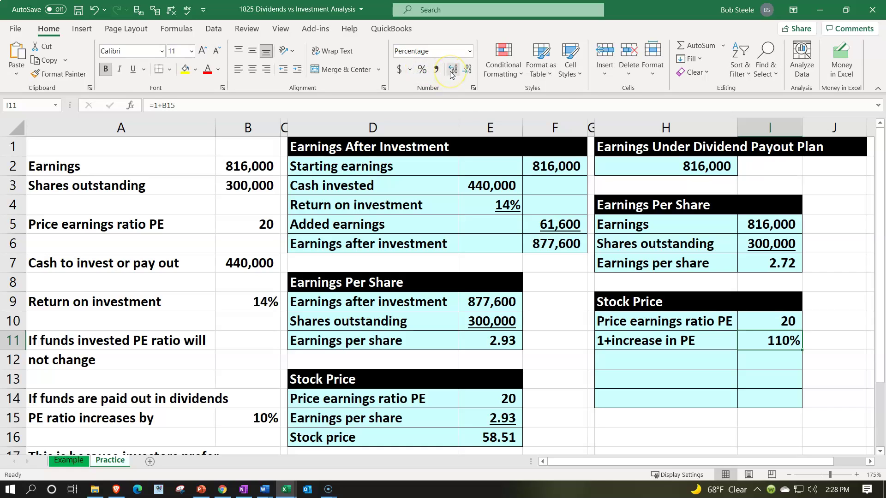
{"action": "left_click", "coordinate": [133, 70]}
Label H12 "New PE ratio" and calculate it in I12 with =I10*I11
{"action": "left_click", "coordinate": [626, 366]}
{"action": "type", "text": "New PE ratio"}
{"action": "key", "text": "Tab"}
{"action": "type", "text": "="}
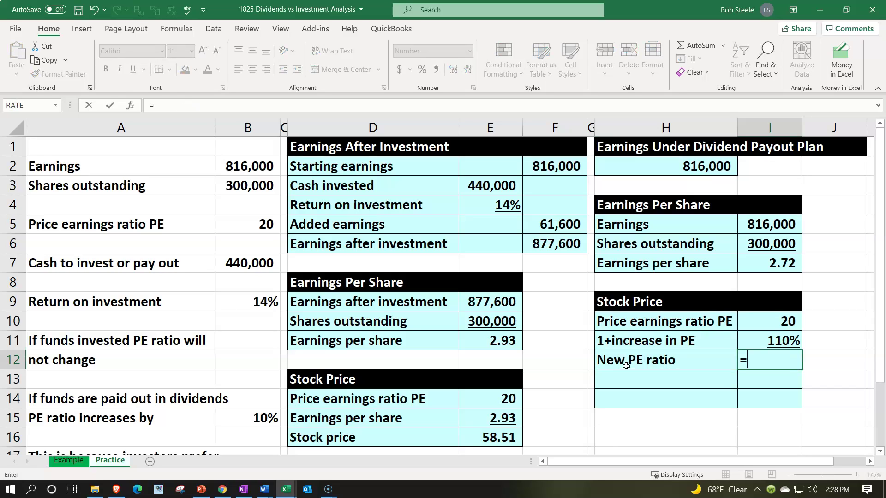
{"action": "key", "text": "Up"}
{"action": "key", "text": "Up"}
{"action": "type", "text": "*"}
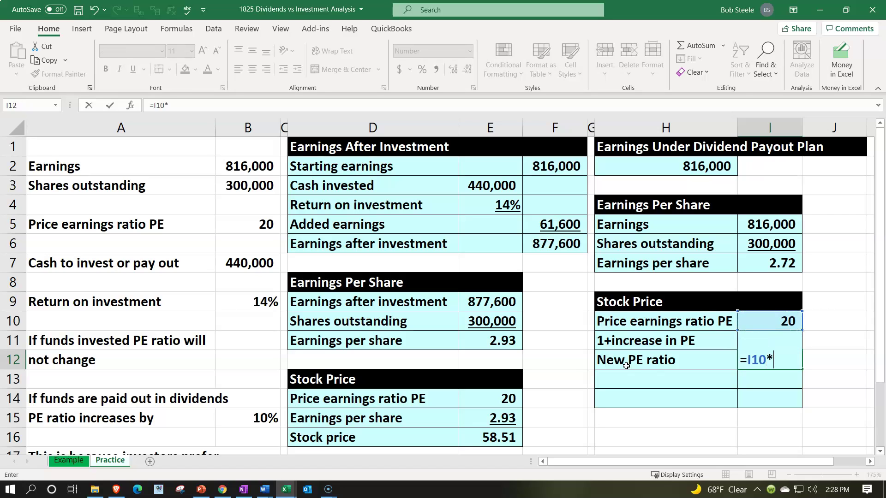
{"action": "key", "text": "Up"}
{"action": "key", "text": "Return"}
Display the new PE ratio in I12 with two decimal places
{"action": "key", "text": "Up"}
{"action": "key", "text": "Right"}
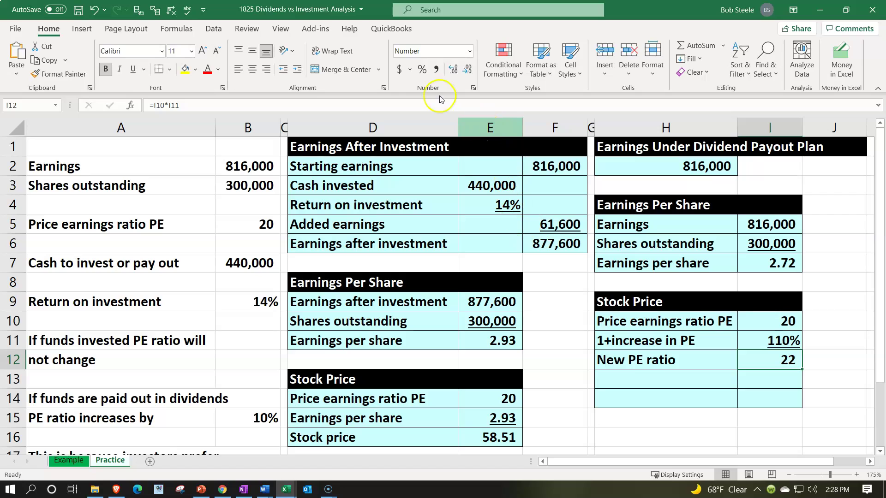
{"action": "left_click", "coordinate": [458, 72]}
{"action": "left_click", "coordinate": [458, 72]}
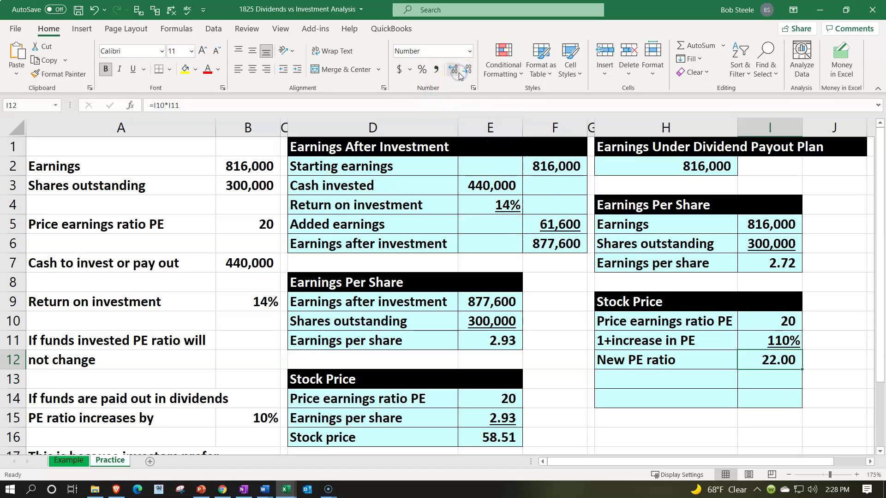
Label H13 "Earnings per share" in the dividend plan's Stock Price table
{"action": "left_click", "coordinate": [653, 379]}
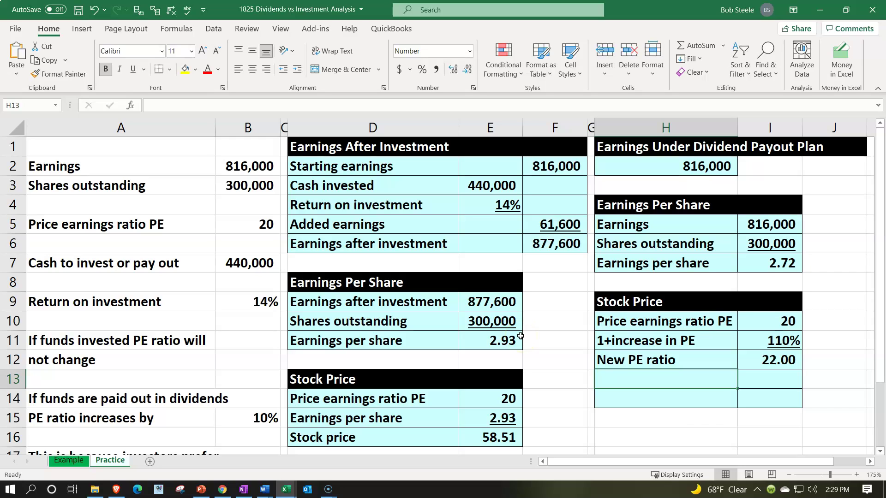
{"action": "type", "text": "Earnings per "}
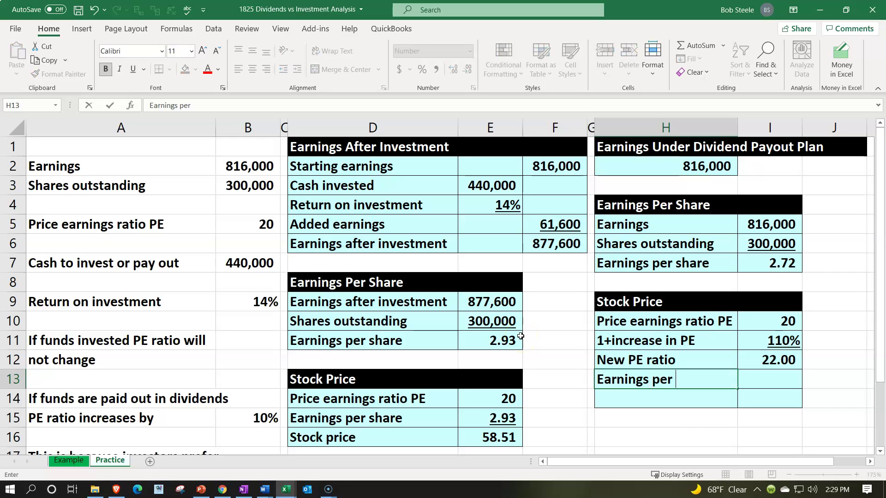
{"action": "type", "text": "share"}
{"action": "key", "text": "Tab"}
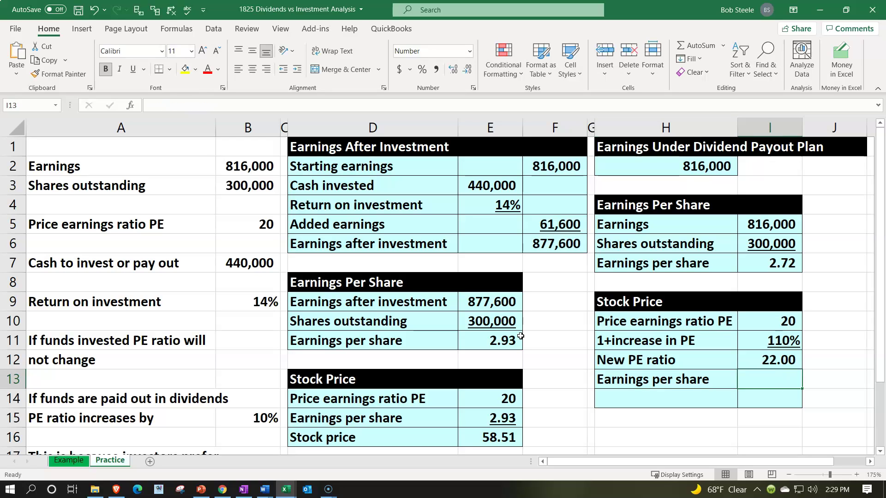
Link I13 to the dividend plan's earnings per share with =I7, formatted with two decimal places and underlined
{"action": "type", "text": "="}
{"action": "left_click", "coordinate": [770, 340]}
{"action": "left_click", "coordinate": [766, 263]}
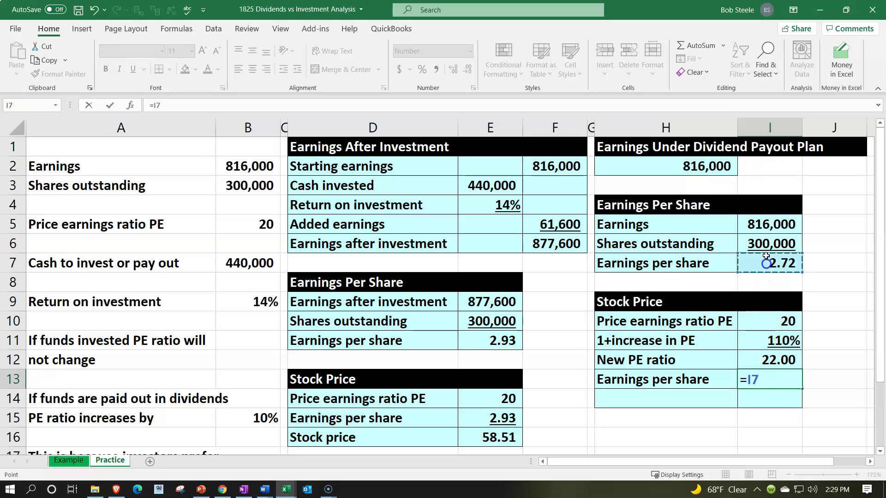
{"action": "key", "text": "ctrl+Return"}
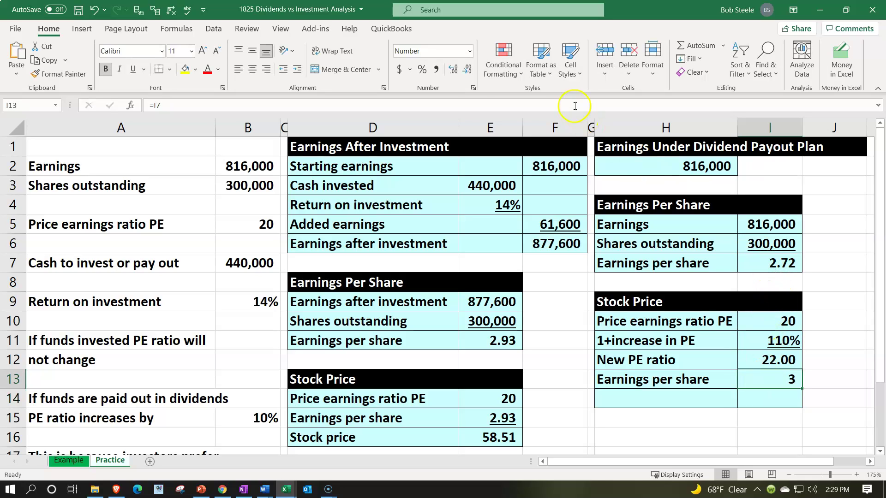
{"action": "double_click", "coordinate": [452, 70]}
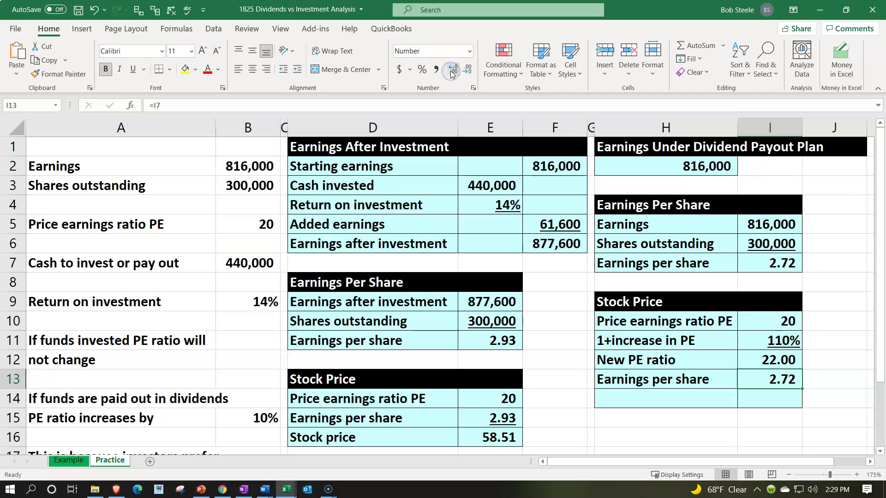
{"action": "left_click", "coordinate": [133, 69]}
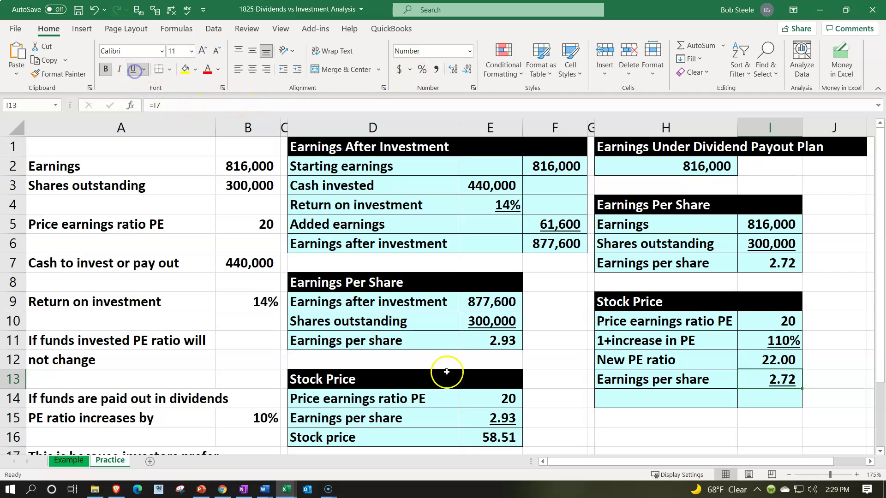
Label H14 "Stock price" below the earnings per share row
{"action": "left_click", "coordinate": [607, 402]}
{"action": "type", "text": "Tot"}
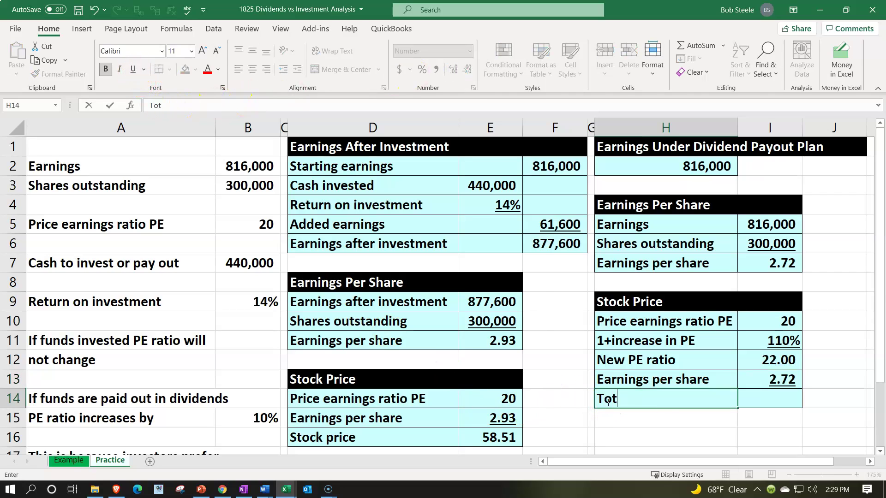
{"action": "key", "text": "BackSpace"}
{"action": "key", "text": "BackSpace"}
{"action": "key", "text": "BackSpace"}
{"action": "type", "text": "Stock price"}
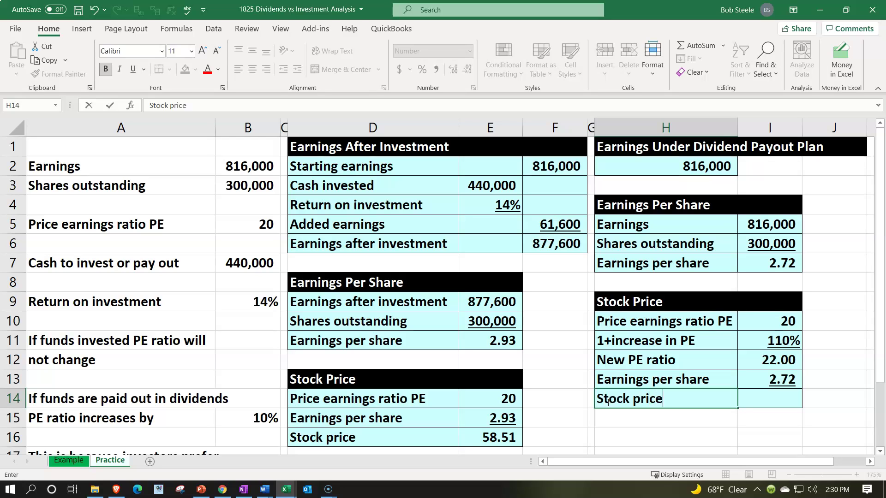
{"action": "key", "text": "Tab"}
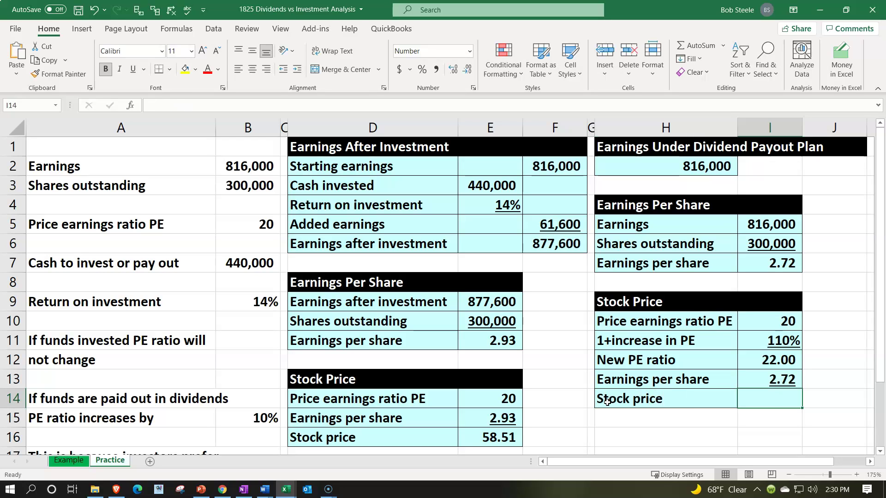
Calculate the dividend plan's stock price in I14 with =I12*I13 and display it with two decimal places
{"action": "type", "text": "="}
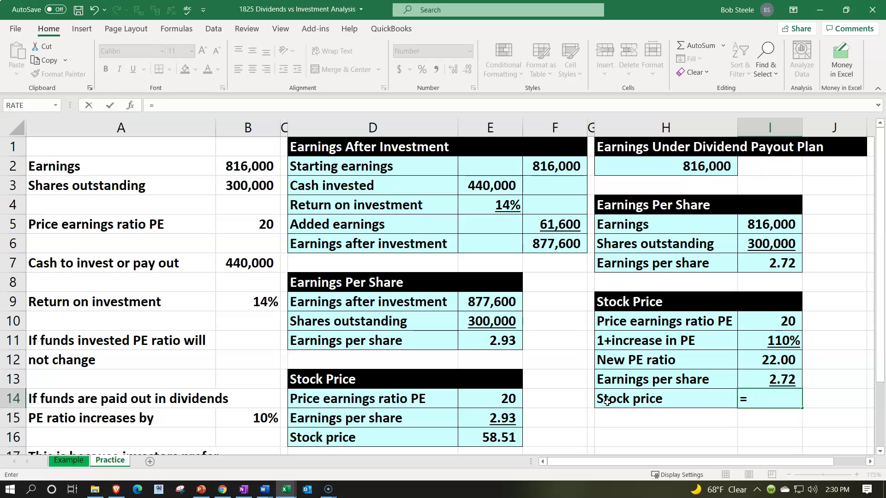
{"action": "key", "text": "Up"}
{"action": "key", "text": "Up"}
{"action": "type", "text": "*"}
{"action": "key", "text": "Up"}
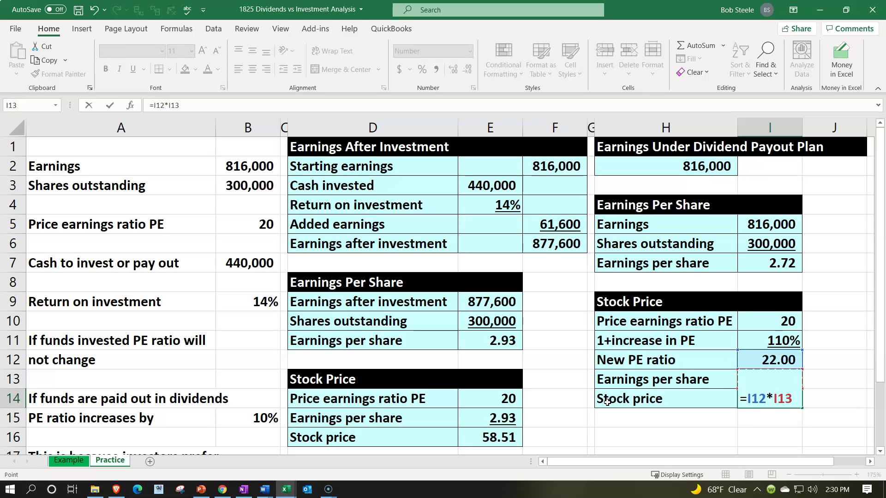
{"action": "key", "text": "Return"}
{"action": "key", "text": "Up"}
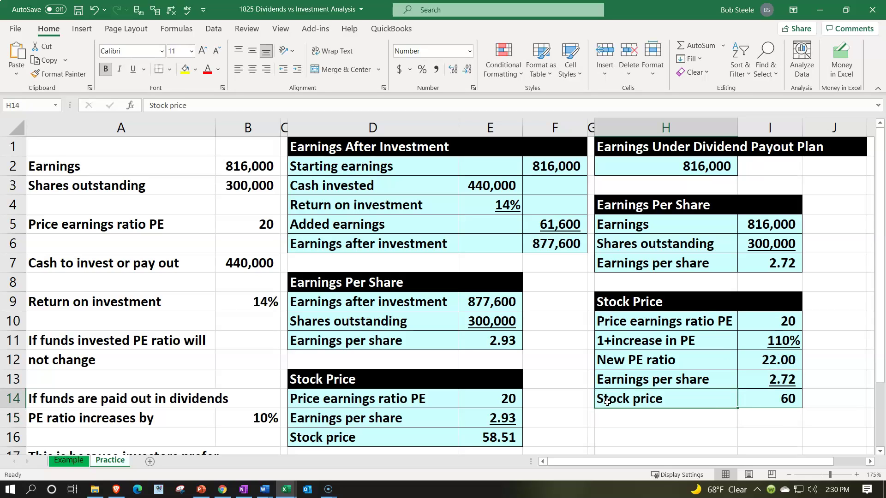
{"action": "key", "text": "Right"}
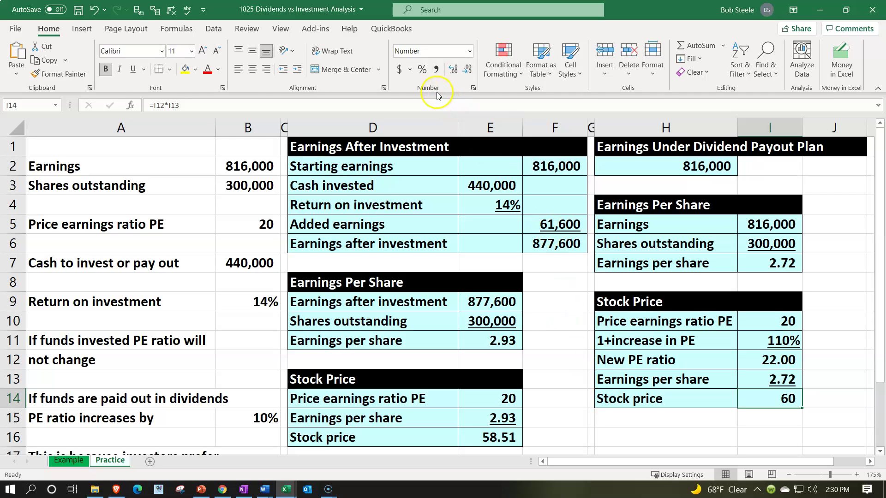
{"action": "left_click", "coordinate": [454, 70]}
{"action": "left_click", "coordinate": [454, 70]}
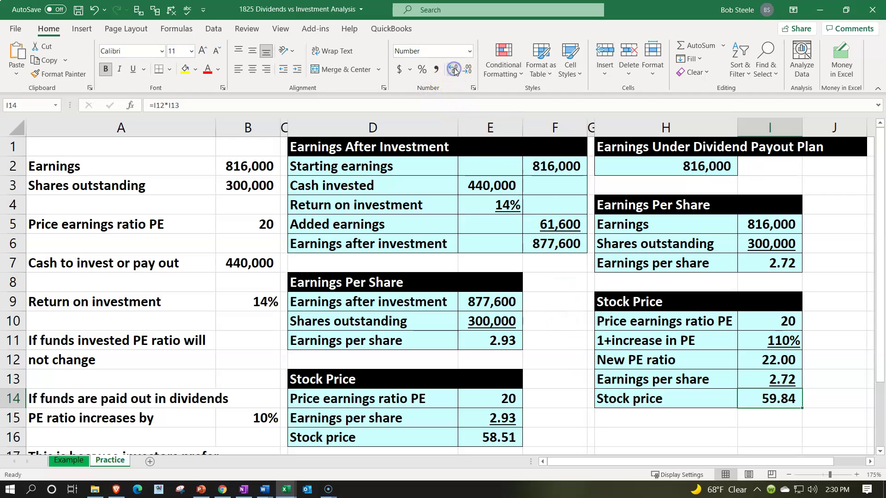
Compare the earnings per share, return on investment, PE ratio and stock price figures between the investment and dividend payout options
{"action": "left_click", "coordinate": [662, 381]}
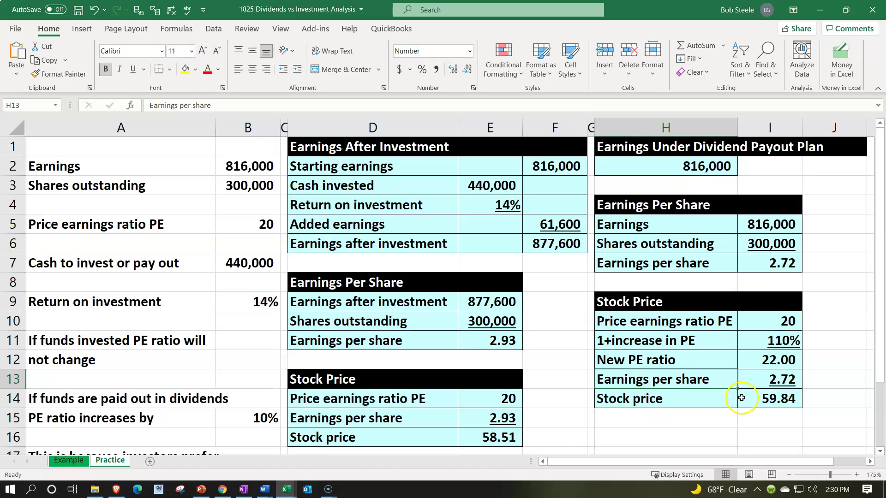
{"action": "left_click", "coordinate": [759, 398]}
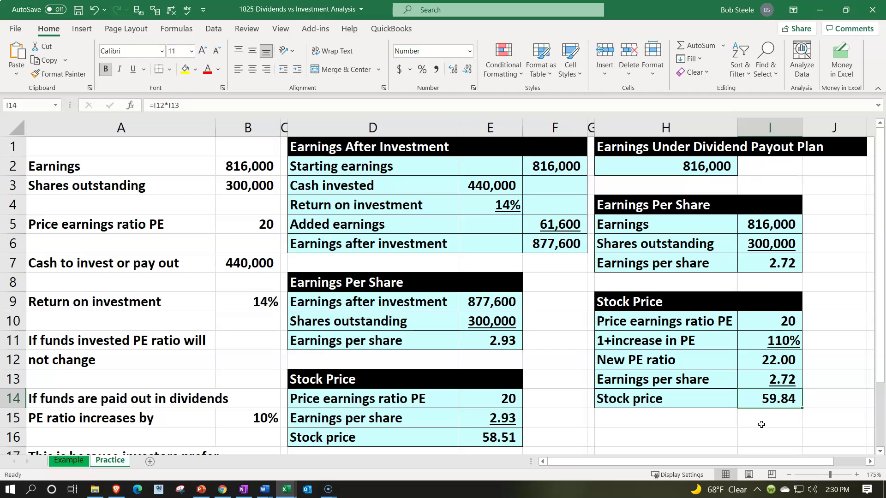
{"action": "left_click", "coordinate": [512, 343]}
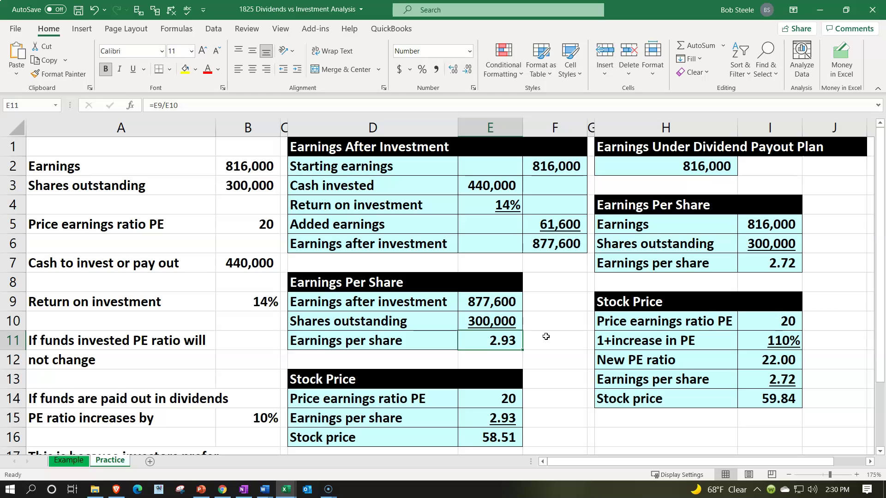
{"action": "left_click", "coordinate": [750, 264]}
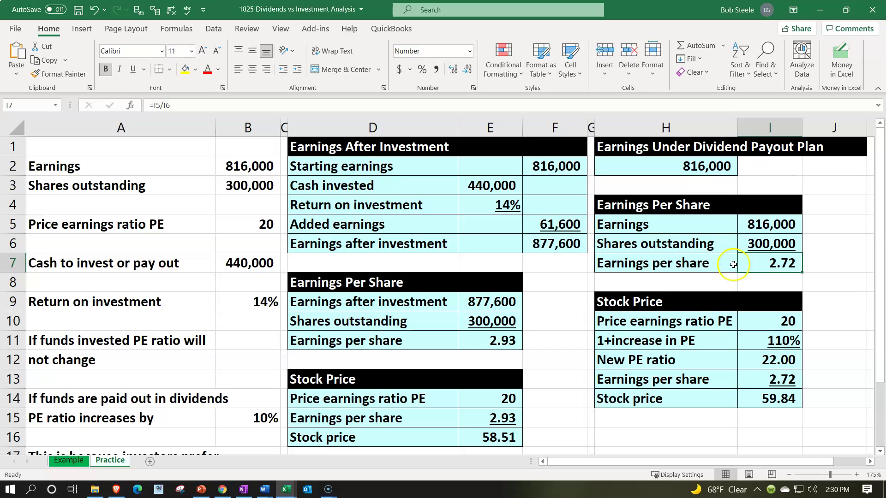
{"action": "left_click", "coordinate": [508, 208]}
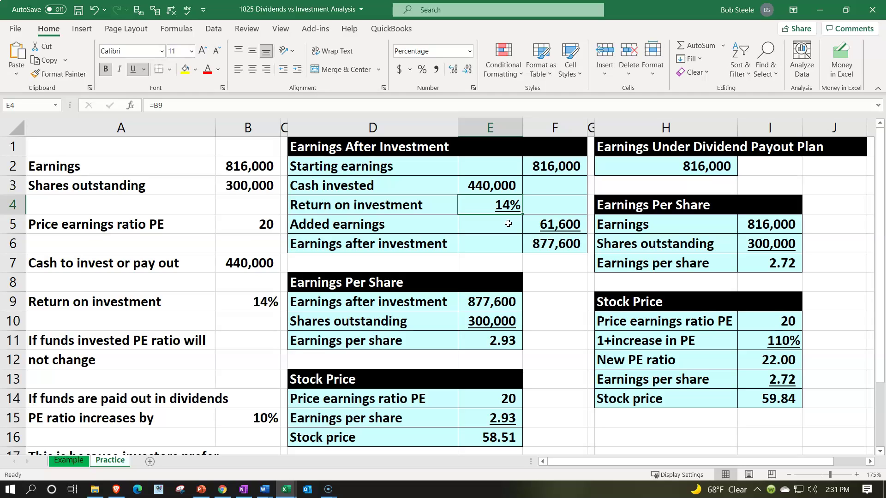
{"action": "left_click", "coordinate": [500, 342]}
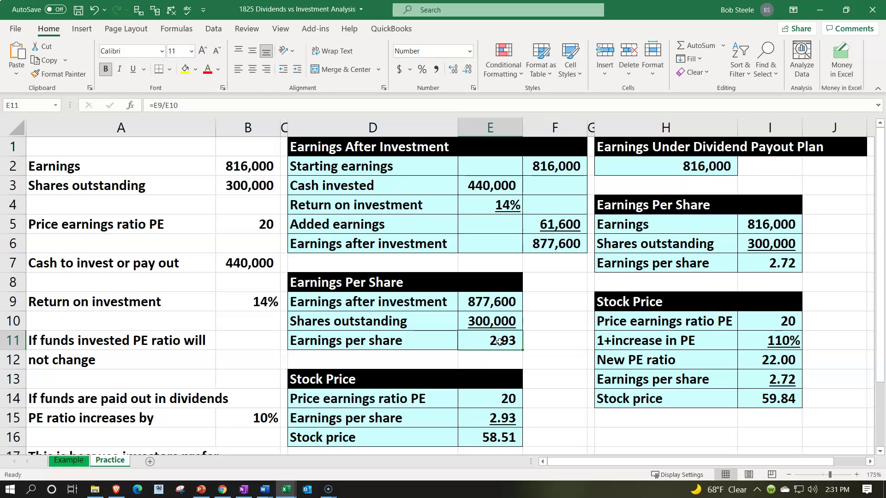
{"action": "scroll", "coordinate": [499, 342], "scroll_direction": "down", "scroll_amount": 1}
{"action": "left_click", "coordinate": [380, 324]}
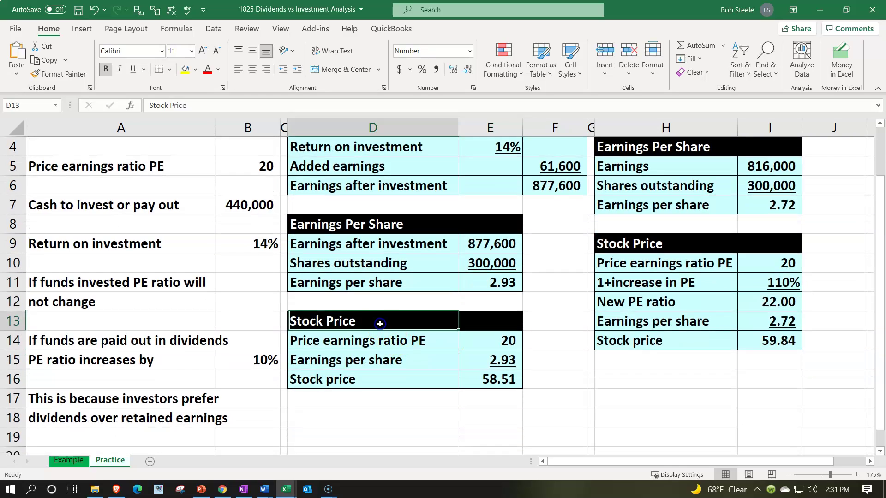
{"action": "left_click", "coordinate": [671, 243]}
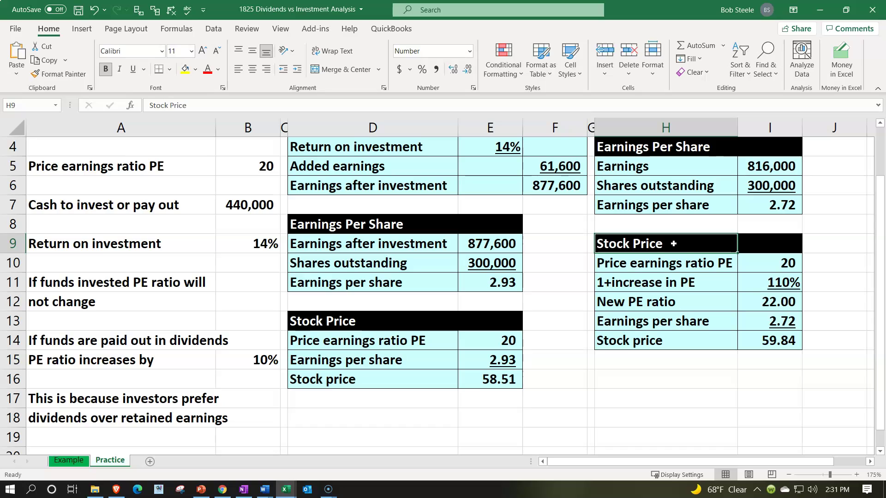
{"action": "left_click", "coordinate": [790, 265]}
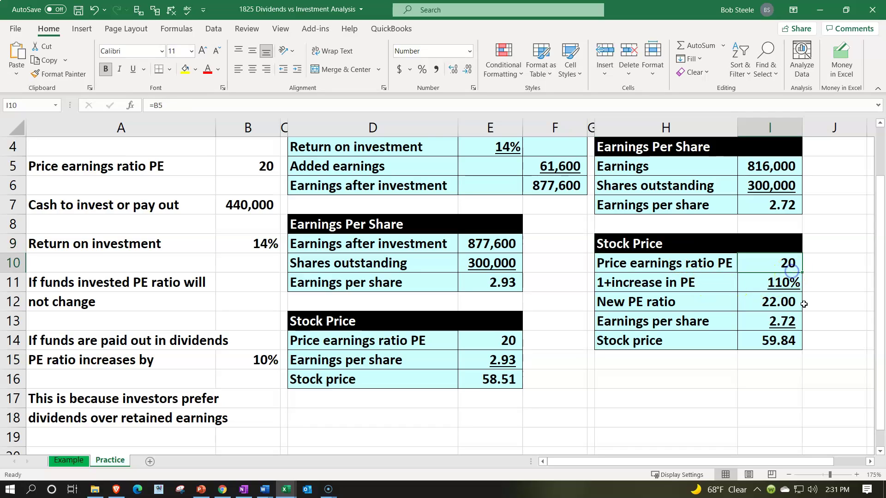